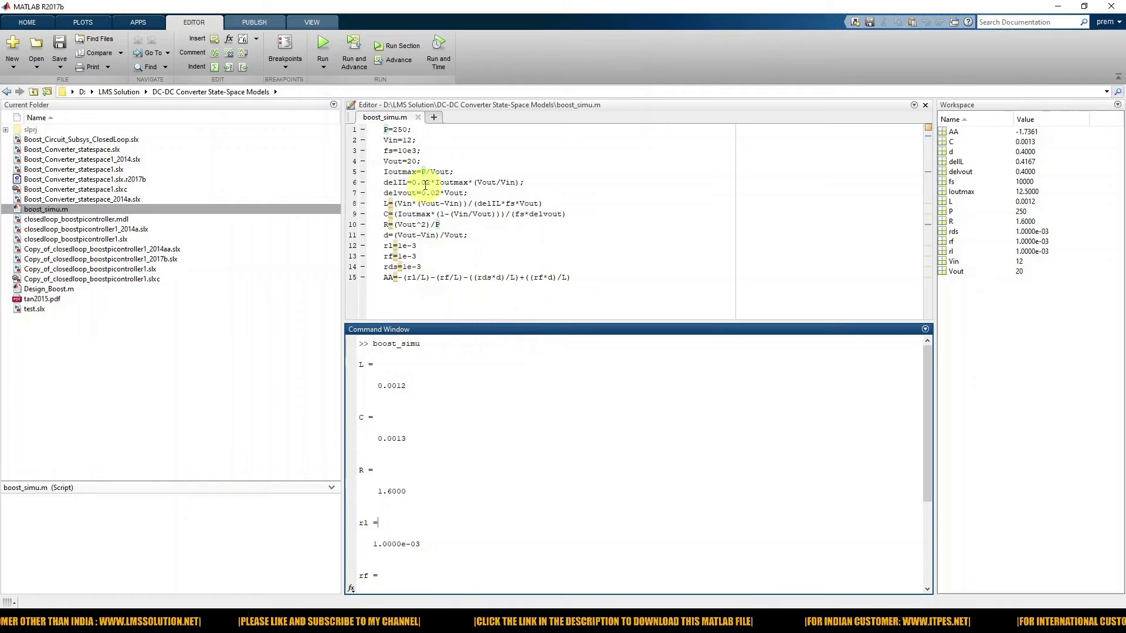
# Review the power, input voltage, switching frequency and output voltage definitions in boost_simu.m
pyautogui.tripleClick(384, 130)
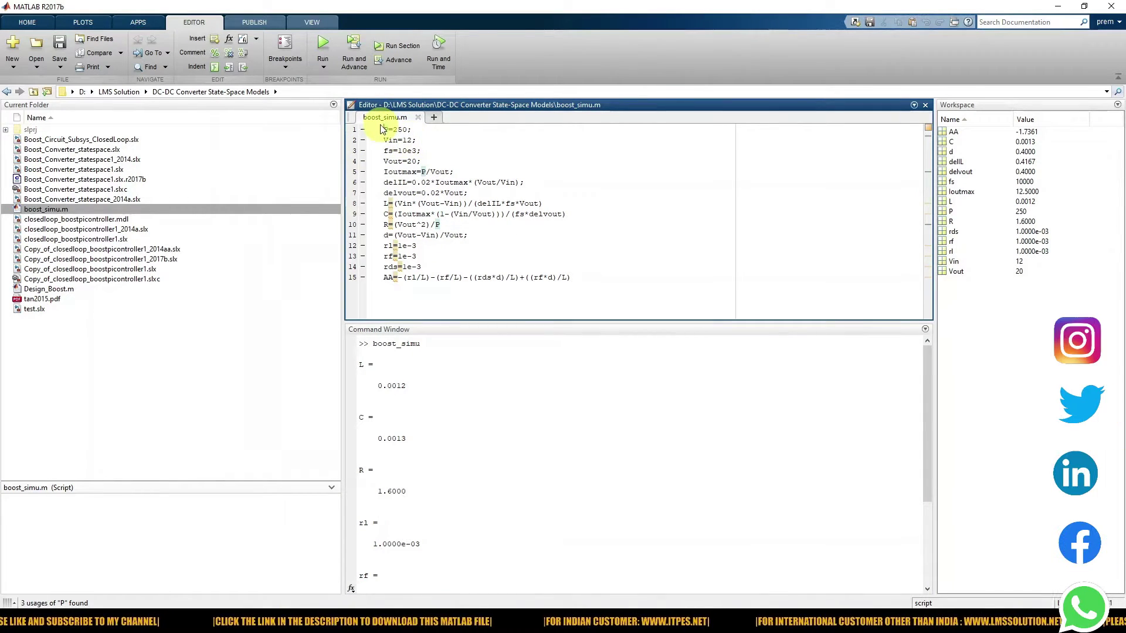
pyautogui.tripleClick(384, 130)
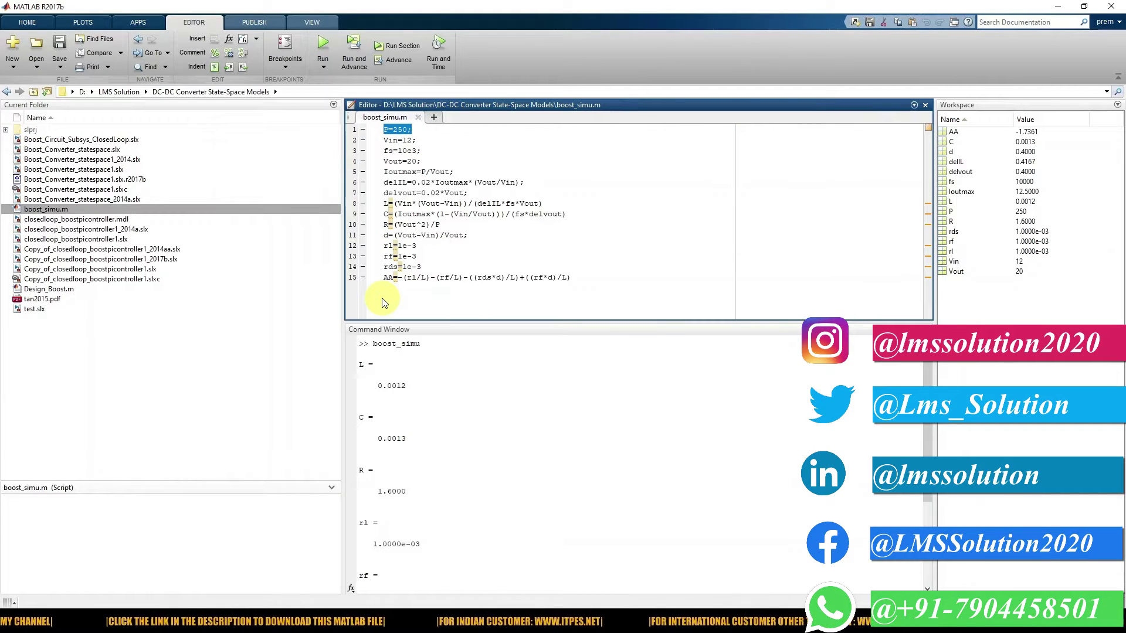
pyautogui.click(405, 130)
pyautogui.doubleClick(412, 157)
pyautogui.moveTo(416, 151); pyautogui.dragTo(404, 151)
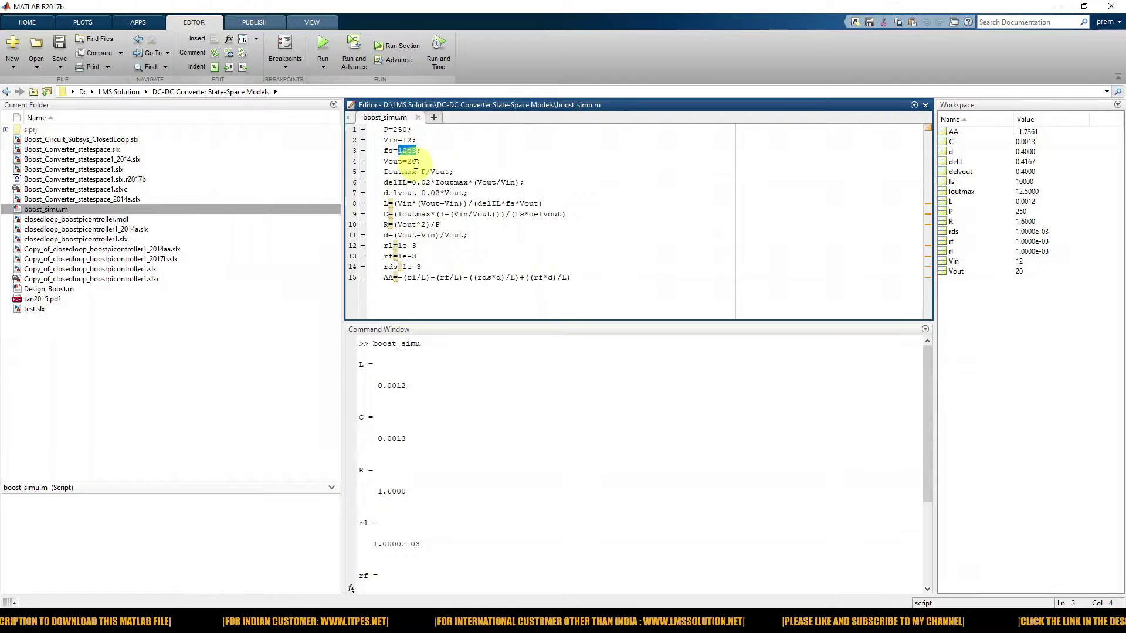
pyautogui.moveTo(408, 161); pyautogui.dragTo(409, 161)
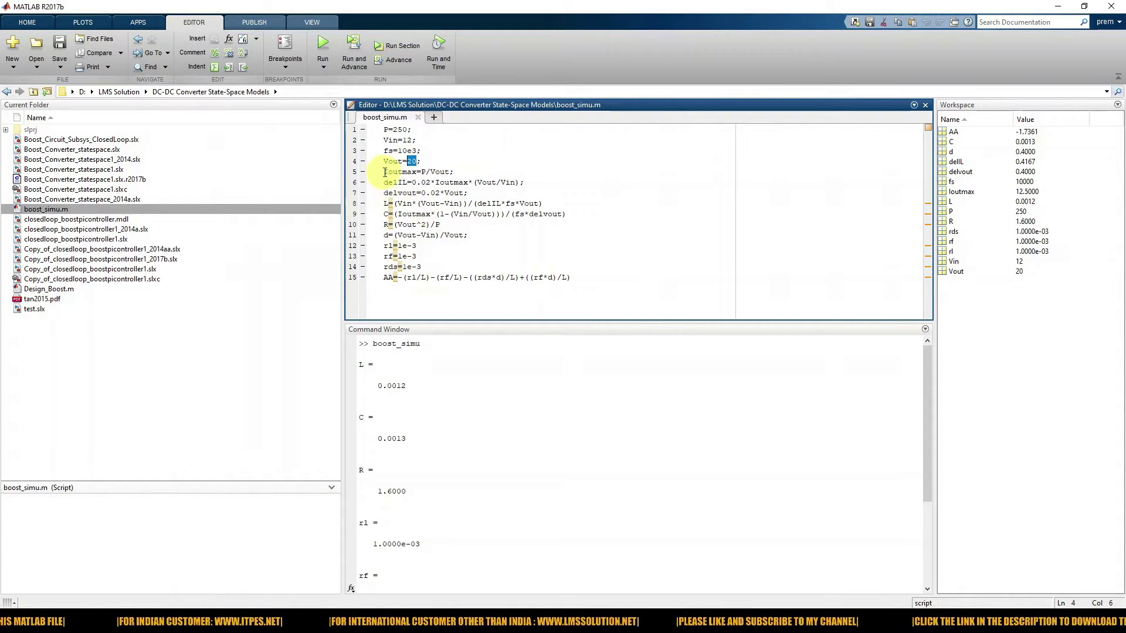
# Examine the formulas for output current, ripple, inductance, capacitance and load resistance in boost_simu.m
pyautogui.moveTo(388, 172); pyautogui.dragTo(464, 177)
pyautogui.moveTo(384, 182); pyautogui.dragTo(406, 194)
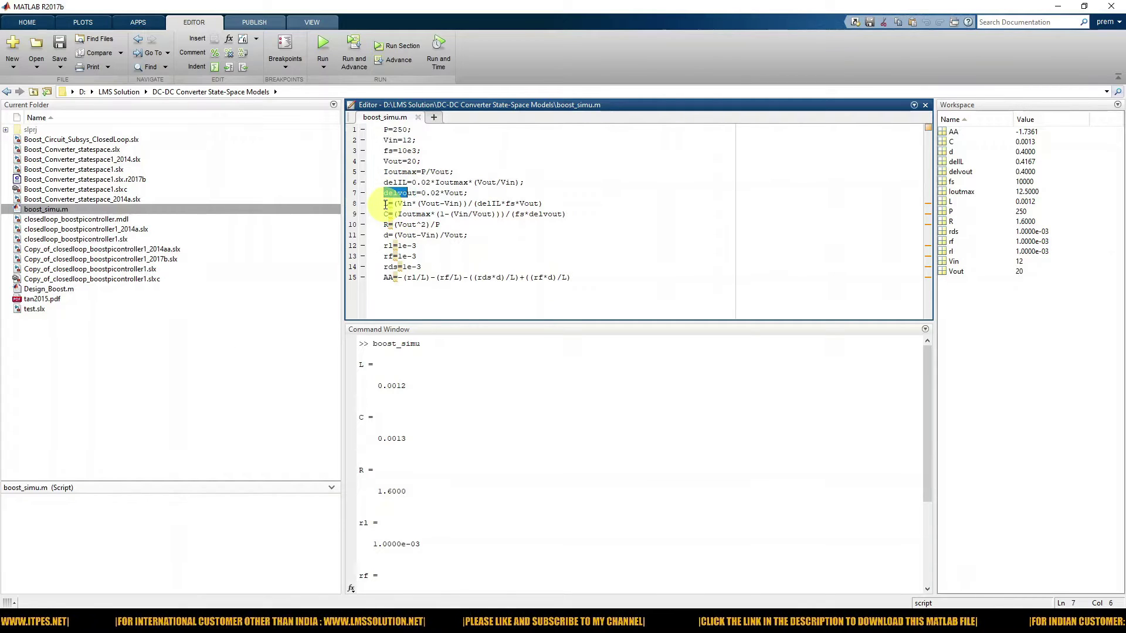
pyautogui.doubleClick(388, 203)
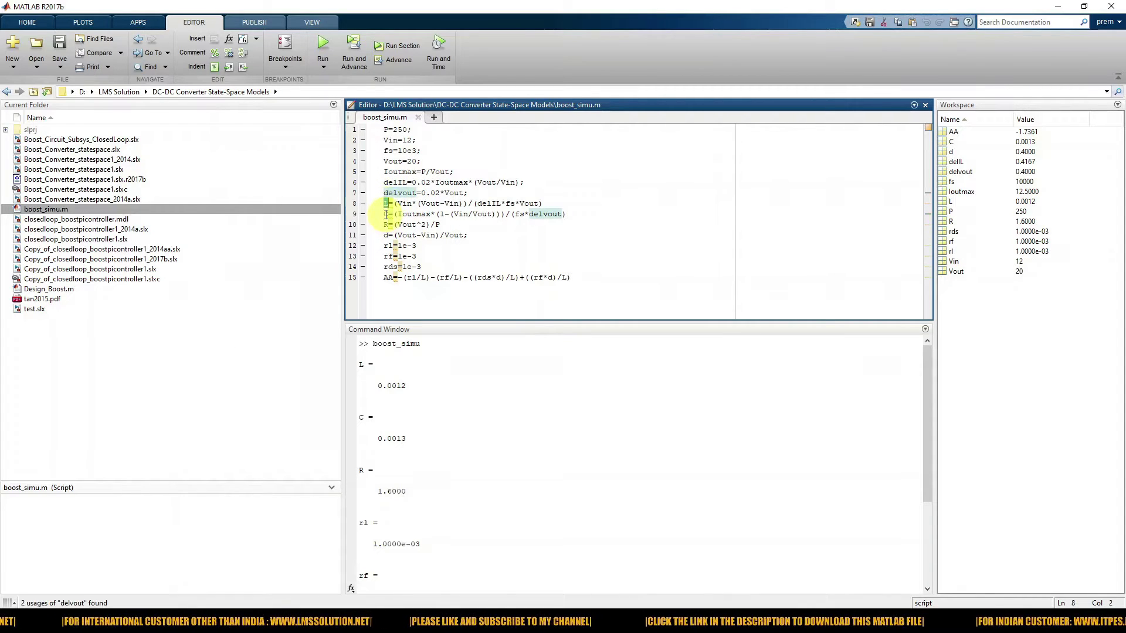
pyautogui.doubleClick(386, 214)
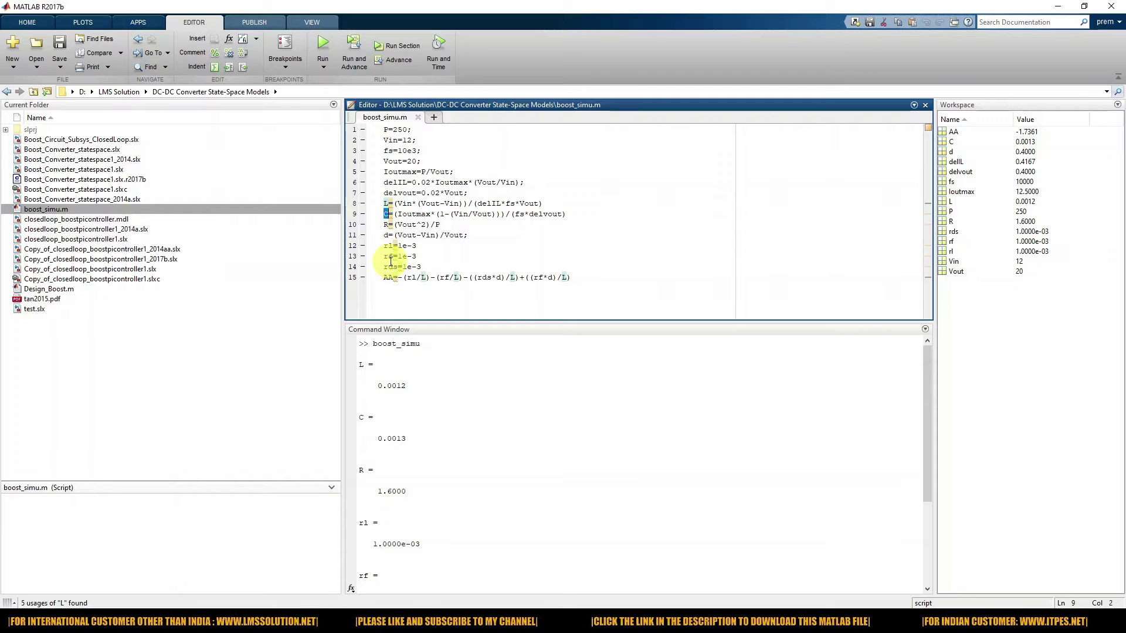
pyautogui.doubleClick(386, 224)
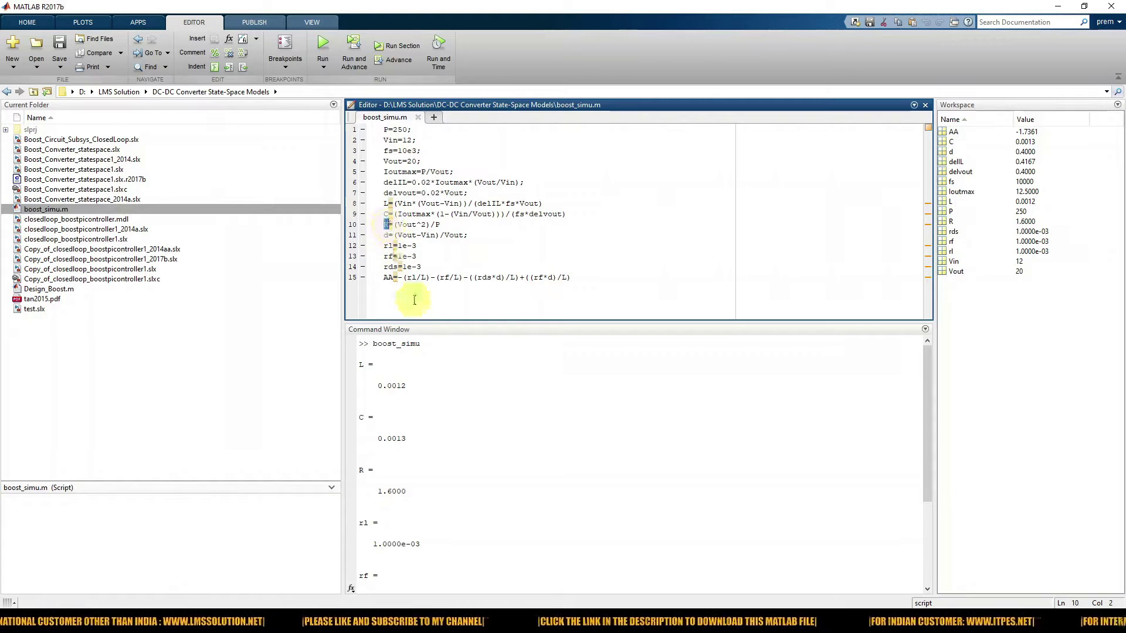
pyautogui.click(441, 246)
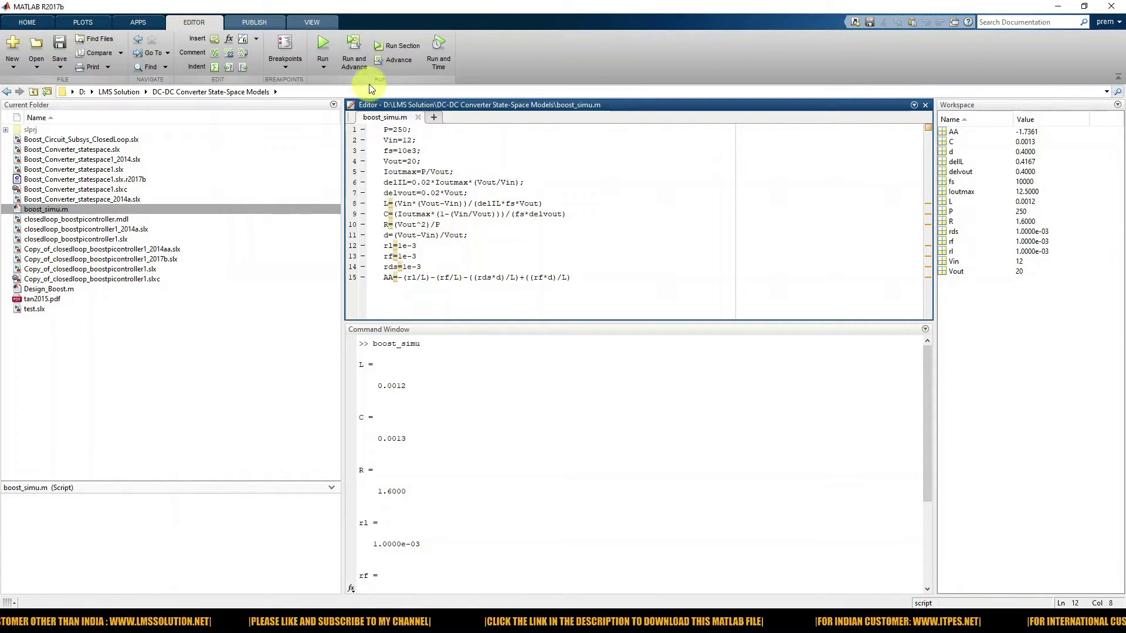
# Run the boost_simu script and review the computed L, C and R values in its output
pyautogui.click(324, 41)
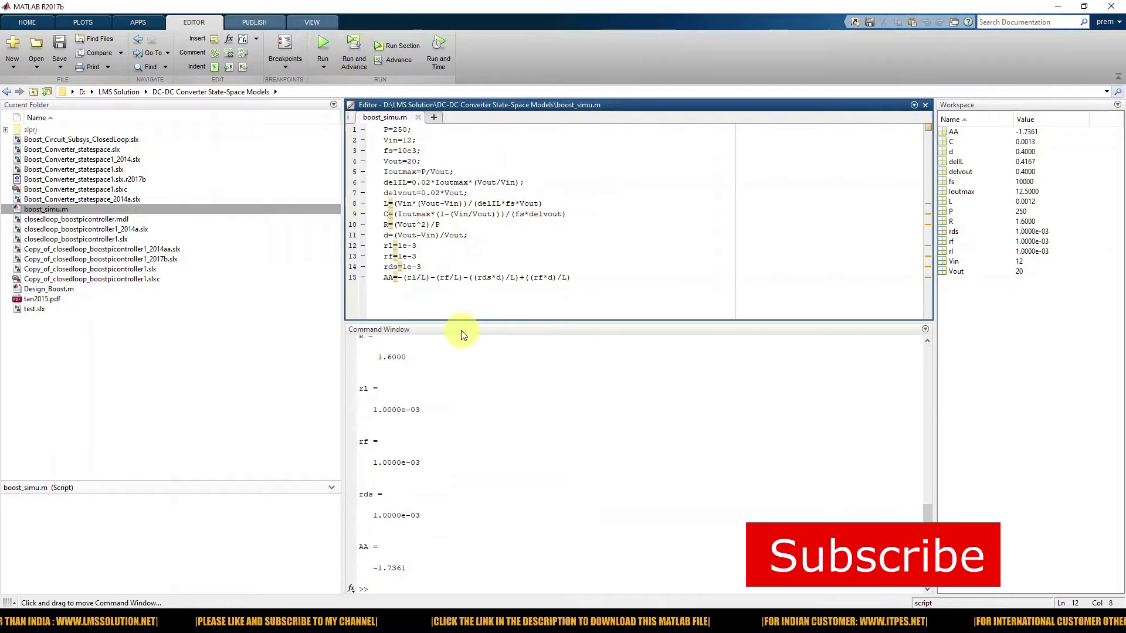
pyautogui.click(432, 447)
pyautogui.scroll(5, 432, 448)
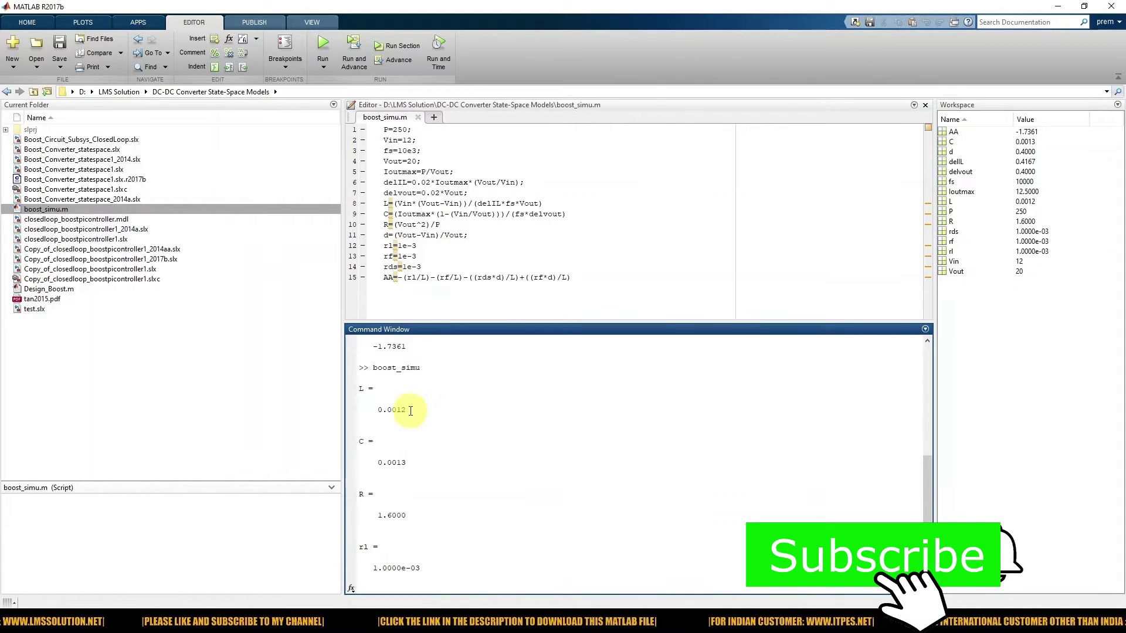
pyautogui.moveTo(406, 409); pyautogui.dragTo(386, 410)
pyautogui.moveTo(406, 463); pyautogui.dragTo(388, 462)
pyautogui.moveTo(406, 515); pyautogui.dragTo(383, 515)
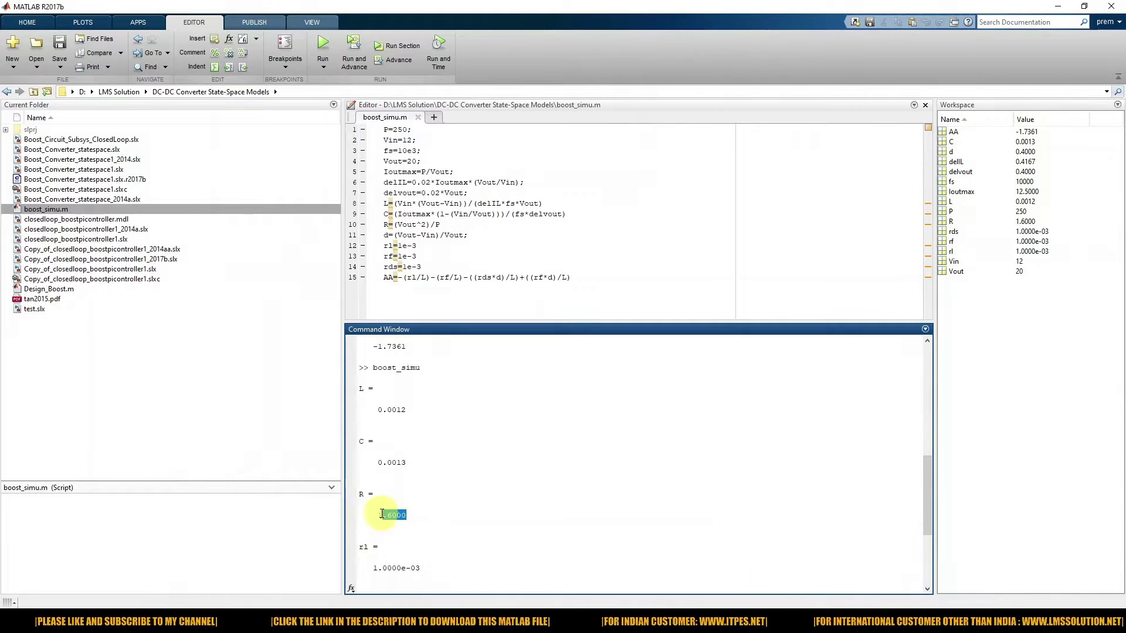
# Switch to the Copy_of_closedloop_boostpicontroller1_2017b Simulink model and straighten the source's return line so its vertical run sits beneath the source junction
pyautogui.click(410, 621)
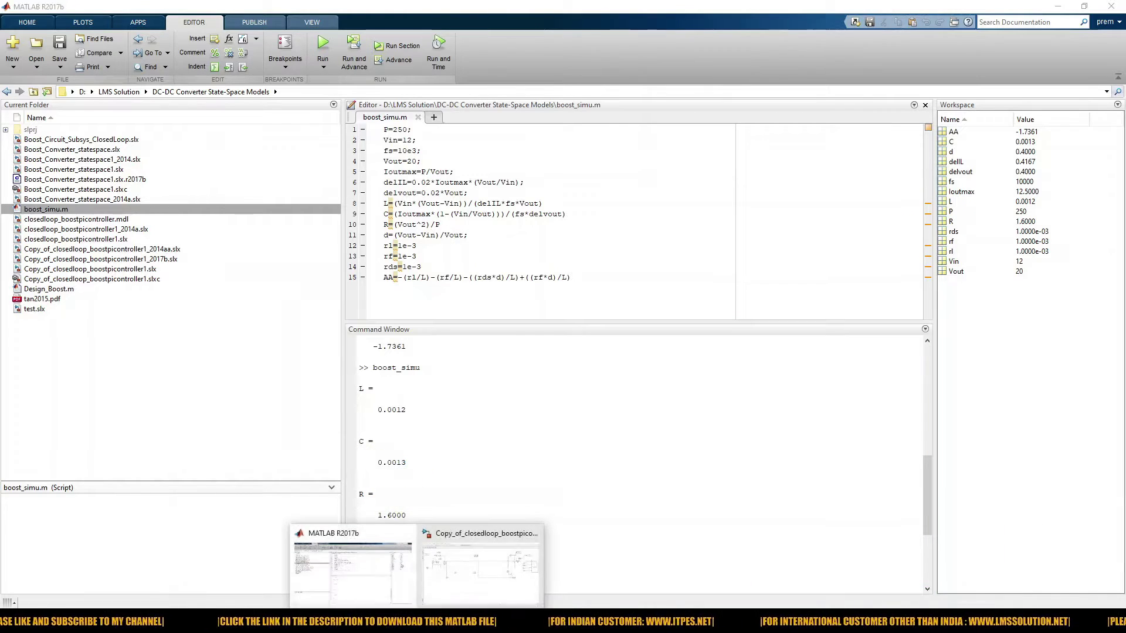
pyautogui.click(475, 577)
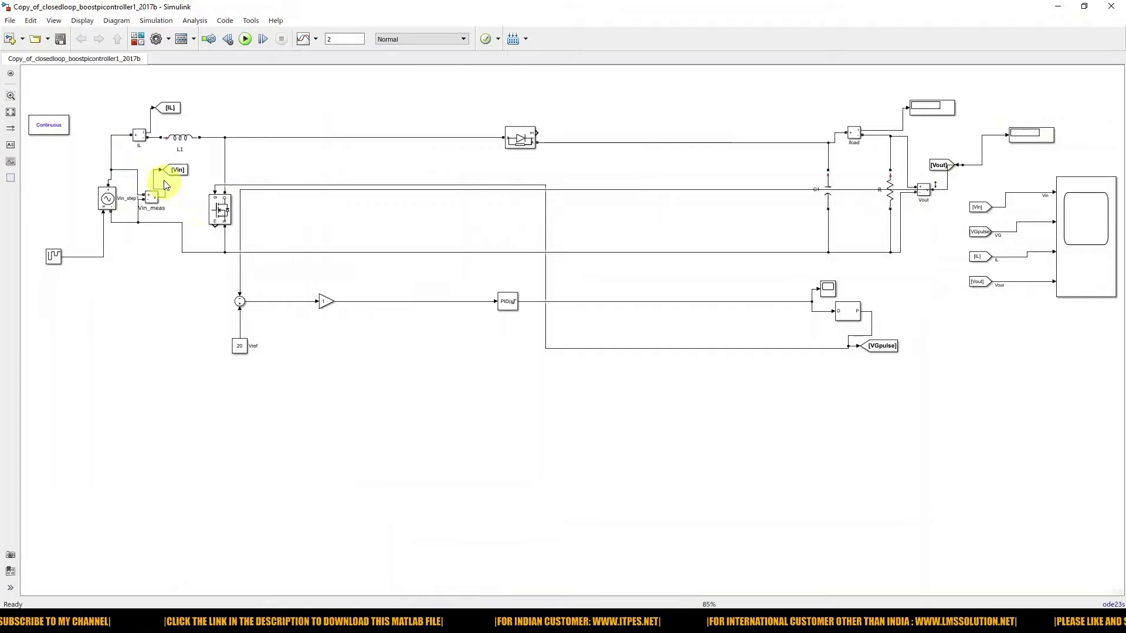
pyautogui.moveTo(181, 238); pyautogui.dragTo(138, 249)
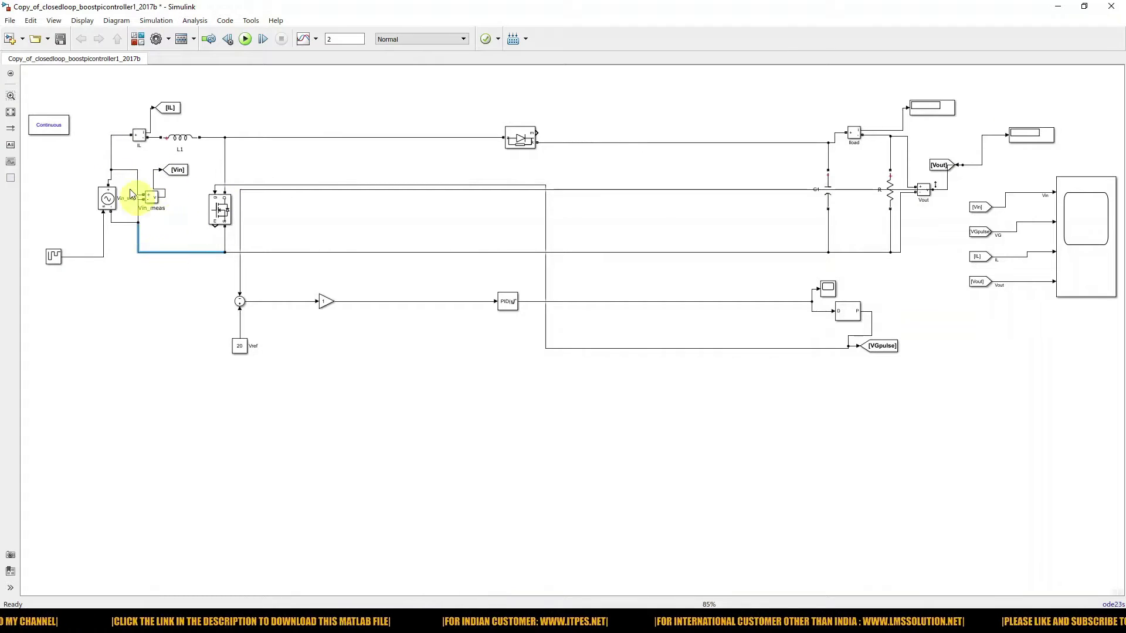
# Check the inductance of inductor L1 and inspect capacitor C1 in the boost converter circuit
pyautogui.click(183, 140)
pyautogui.doubleClick(184, 140)
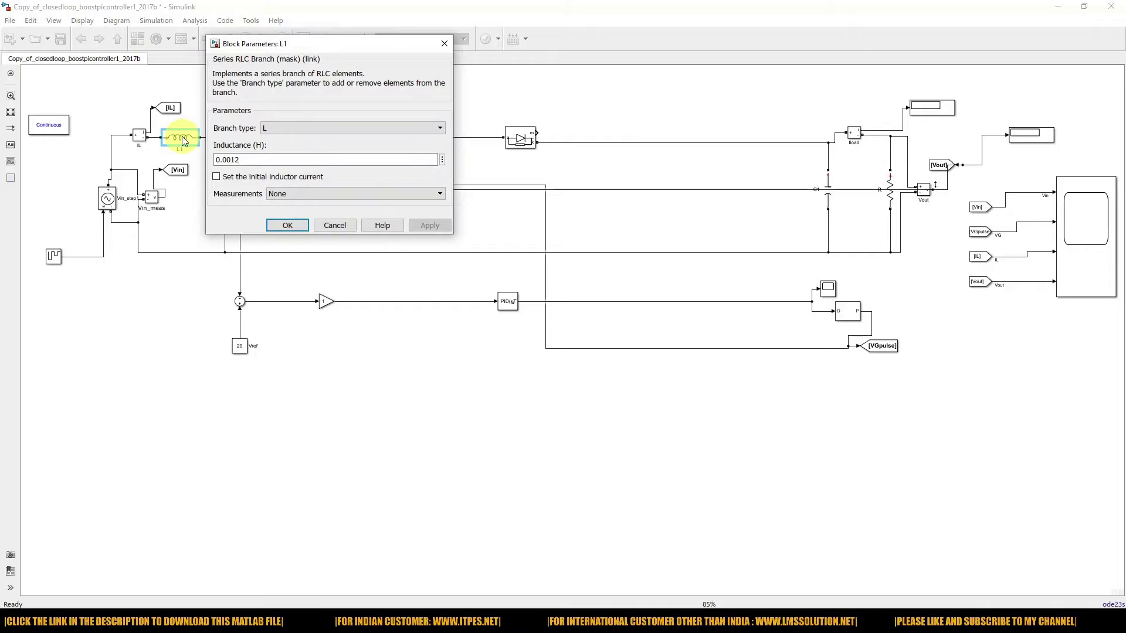
pyautogui.click(233, 159)
pyautogui.click(287, 226)
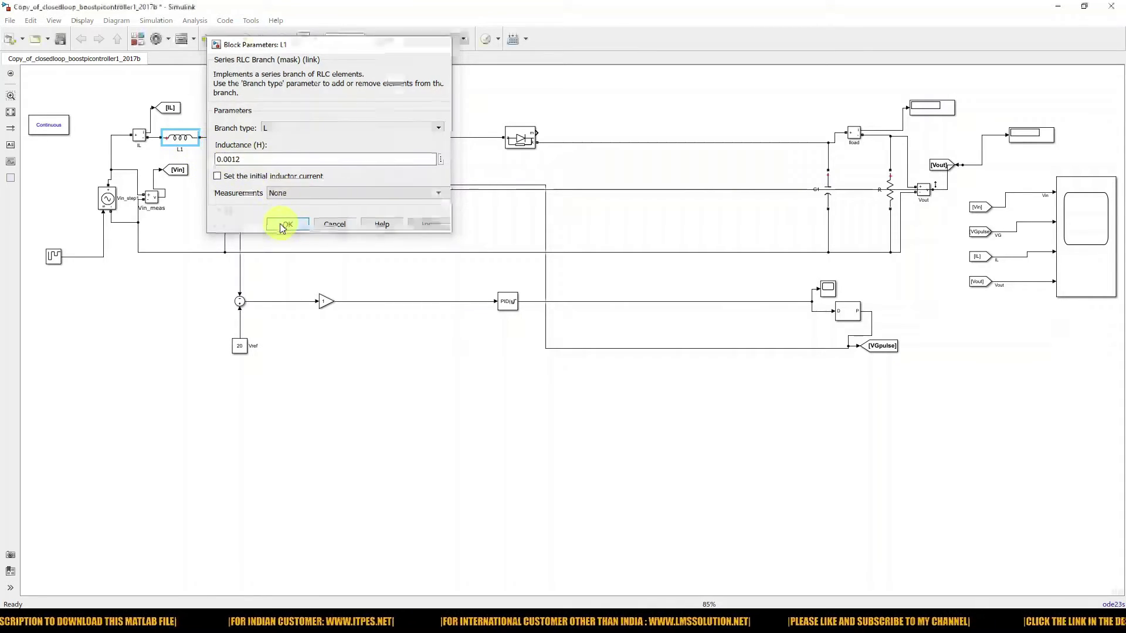
pyautogui.click(824, 189)
pyautogui.doubleClick(826, 201)
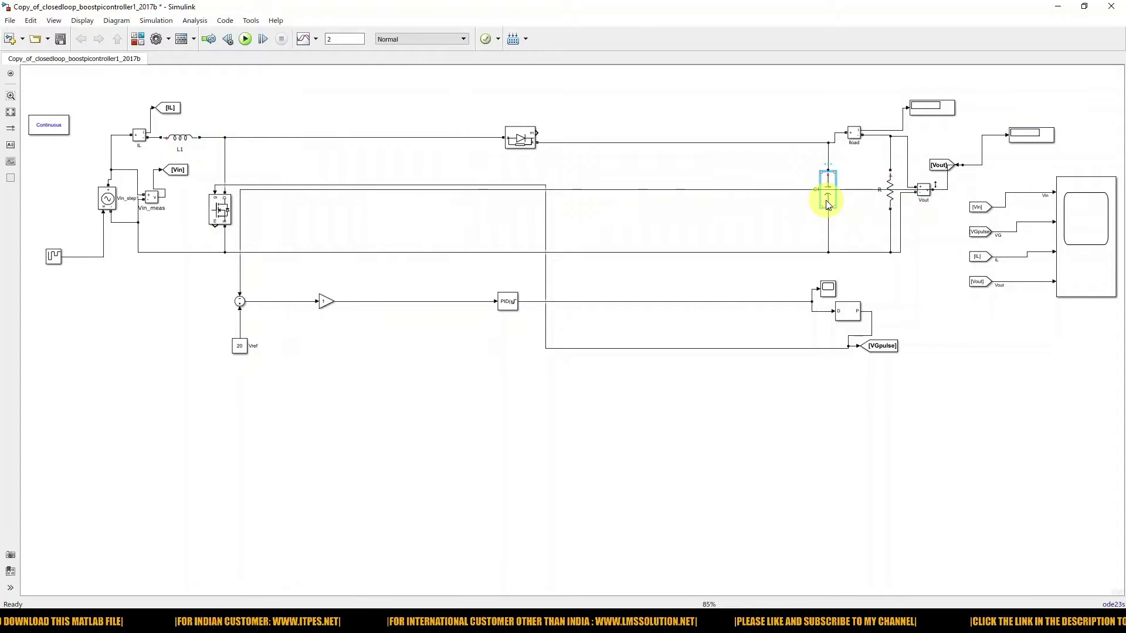
pyautogui.click(914, 277)
# Check the load resistor R's resistance and the Repeating Sequence Stair block's output values and sample time
pyautogui.click(889, 198)
pyautogui.doubleClick(889, 199)
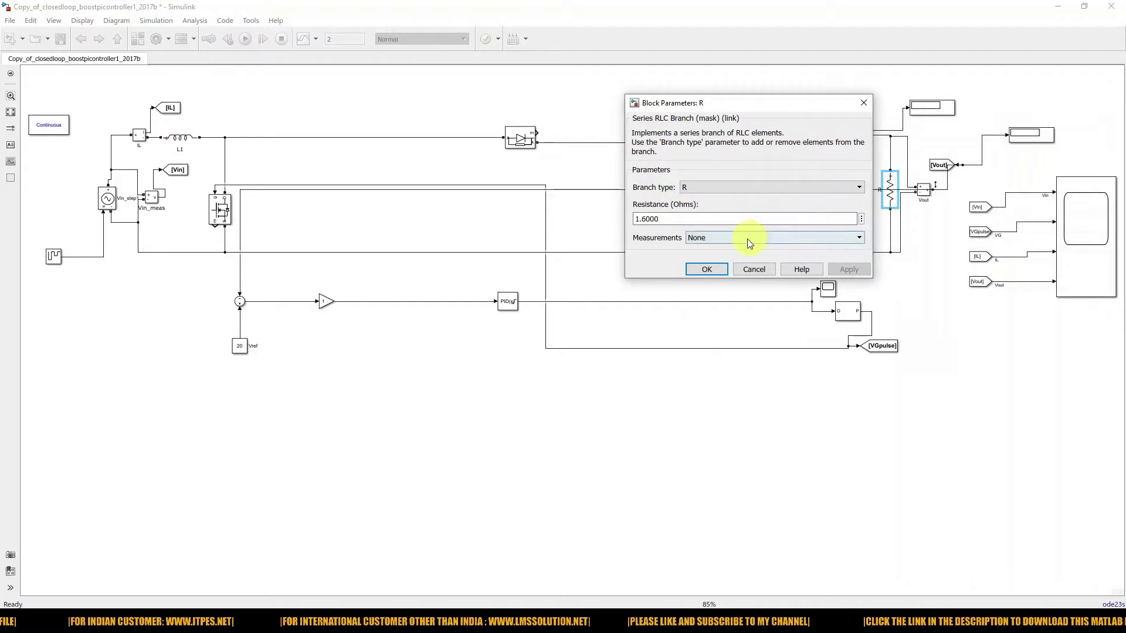
pyautogui.click(707, 268)
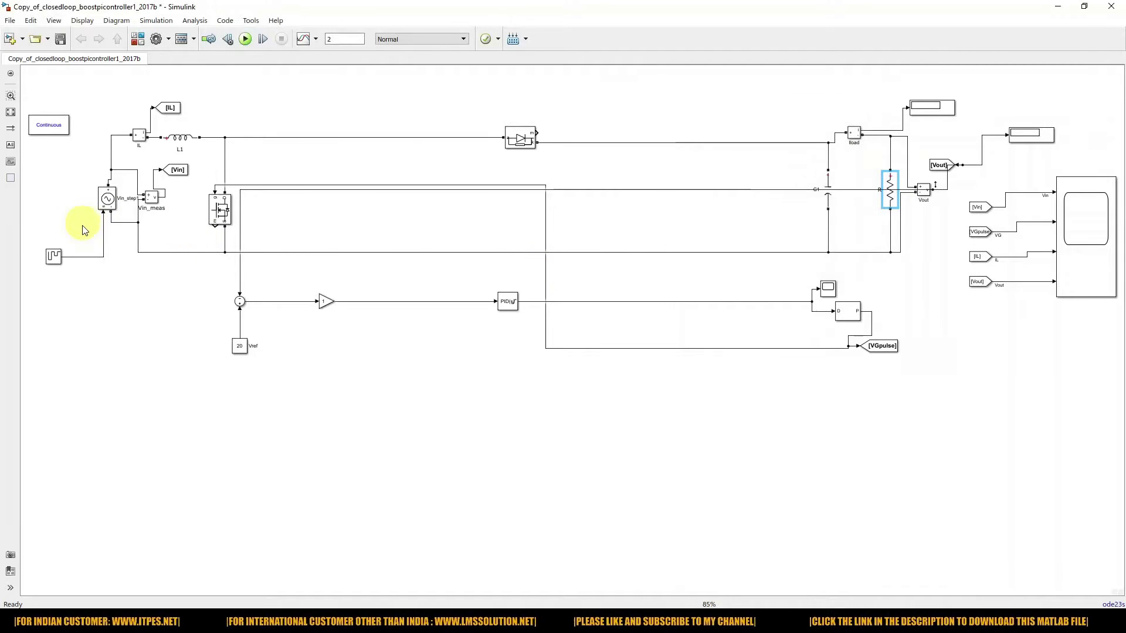
pyautogui.doubleClick(53, 256)
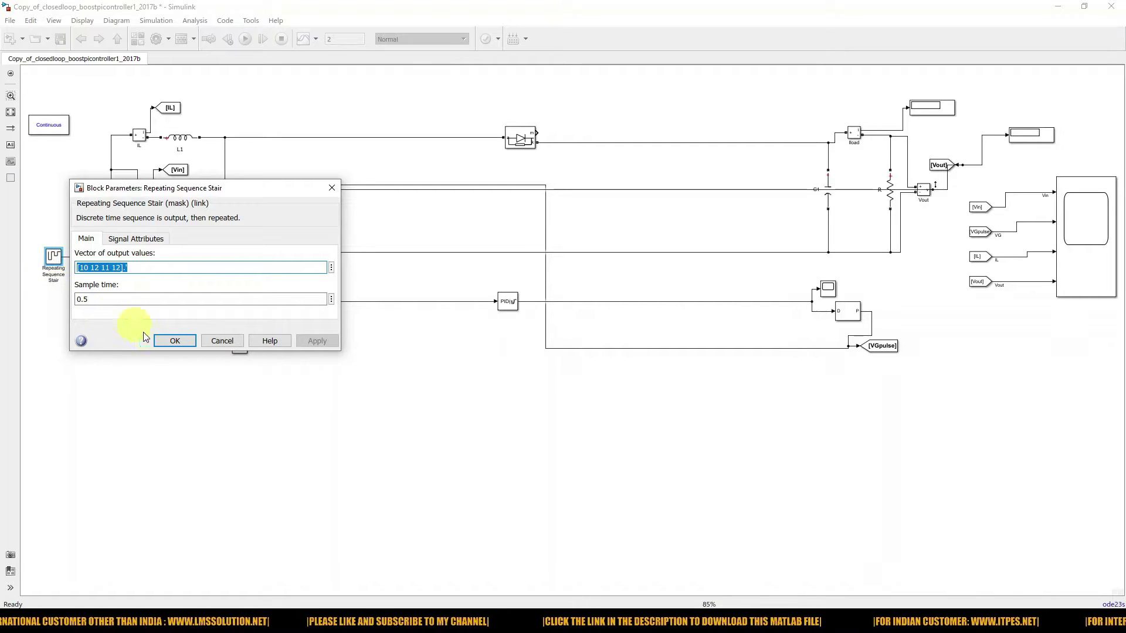
pyautogui.click(171, 340)
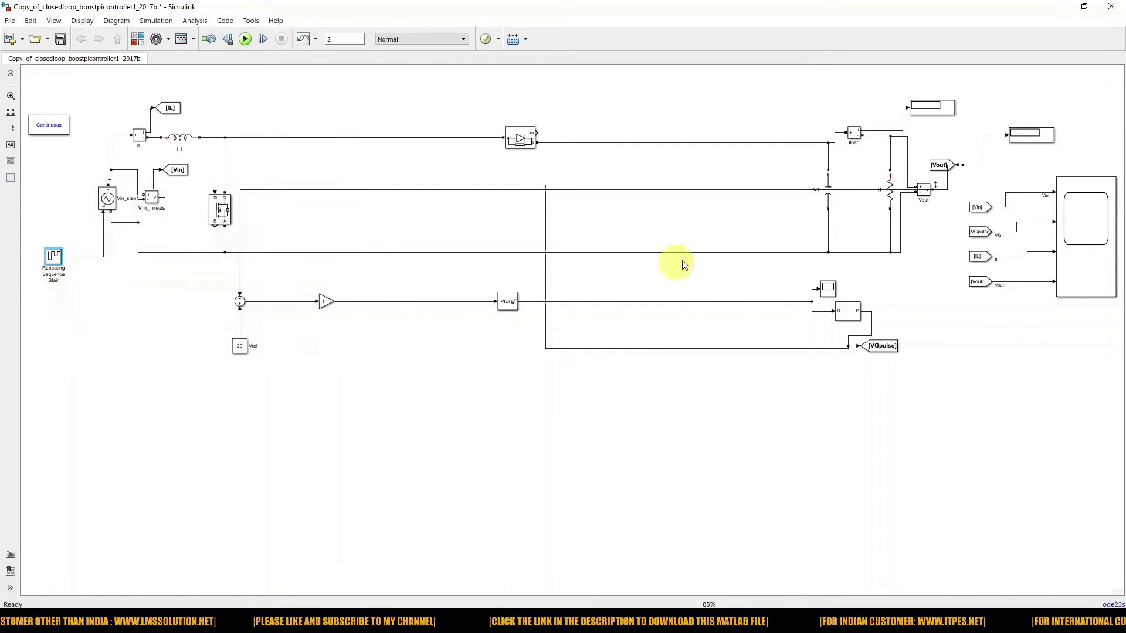
# Reroute the Vout feedback line below the power circuit and move the Vref constant closer to the sum block
pyautogui.moveTo(354, 195); pyautogui.dragTo(374, 277)
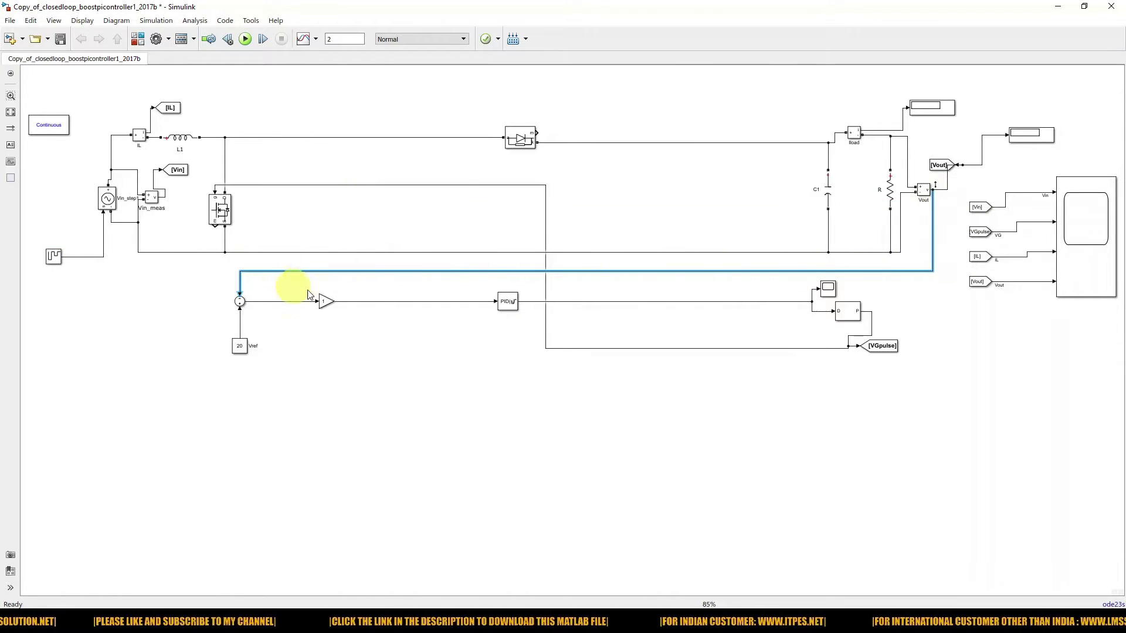
pyautogui.moveTo(241, 353); pyautogui.dragTo(240, 339)
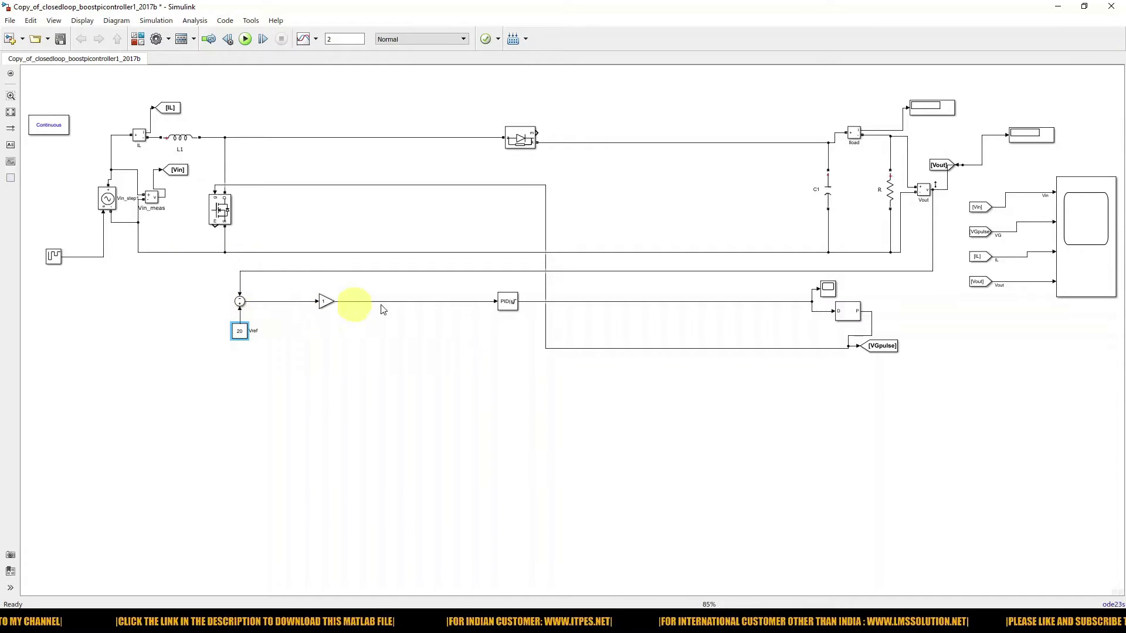
# Inspect the control path from the PID Controller and check the PWM Generator (DC-DC) block's switching frequency
pyautogui.click(508, 304)
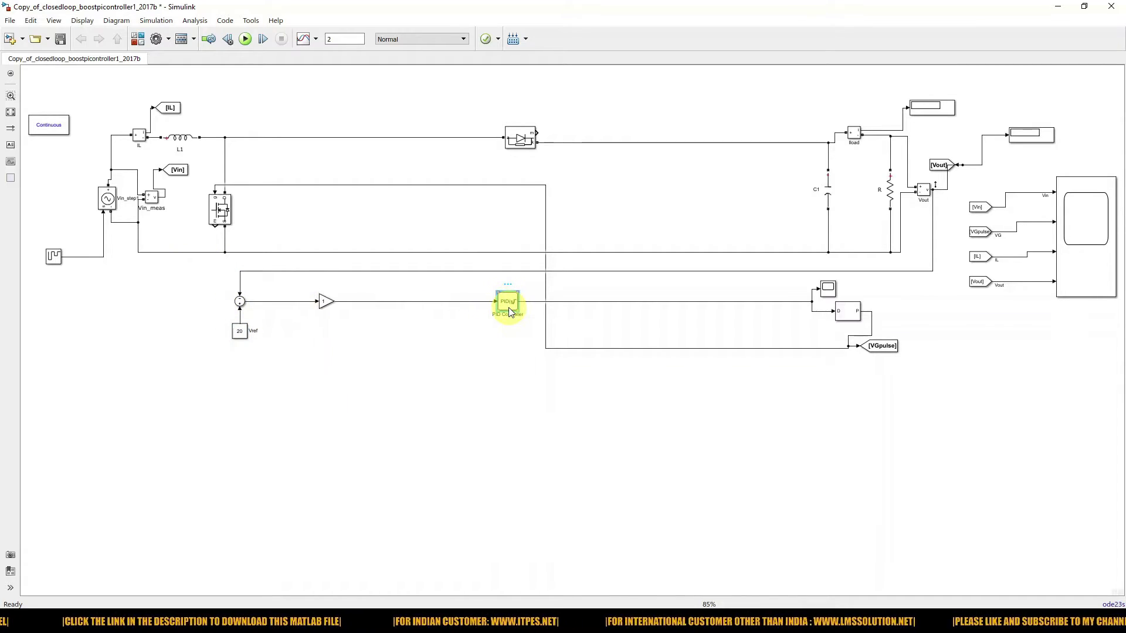
pyautogui.doubleClick(844, 312)
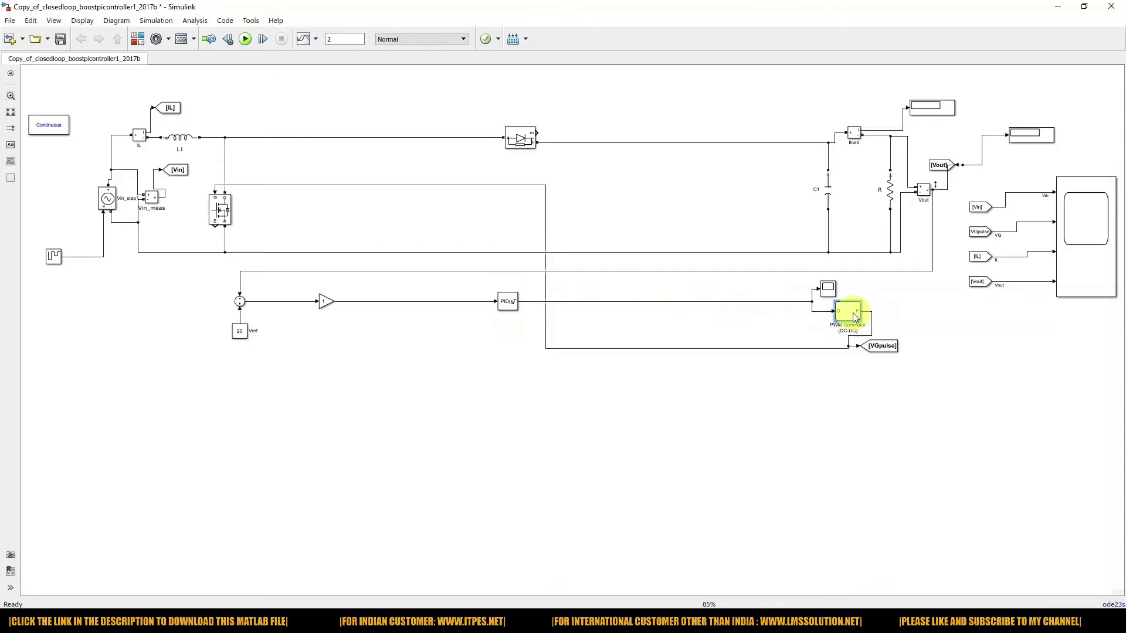
pyautogui.moveTo(881, 326); pyautogui.dragTo(928, 332)
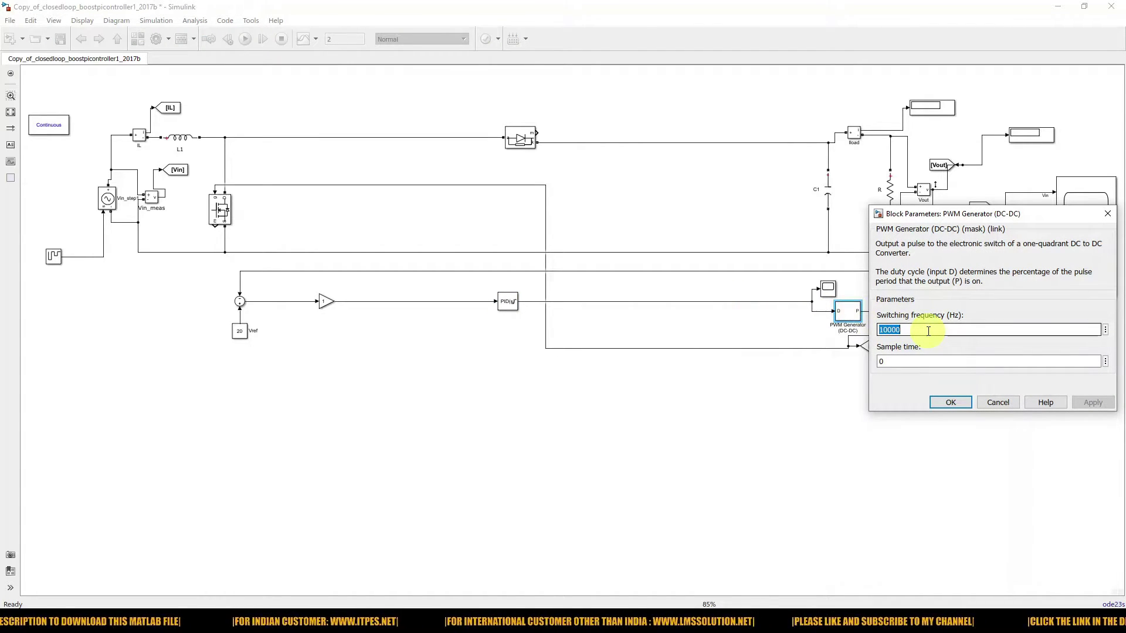
pyautogui.click(956, 405)
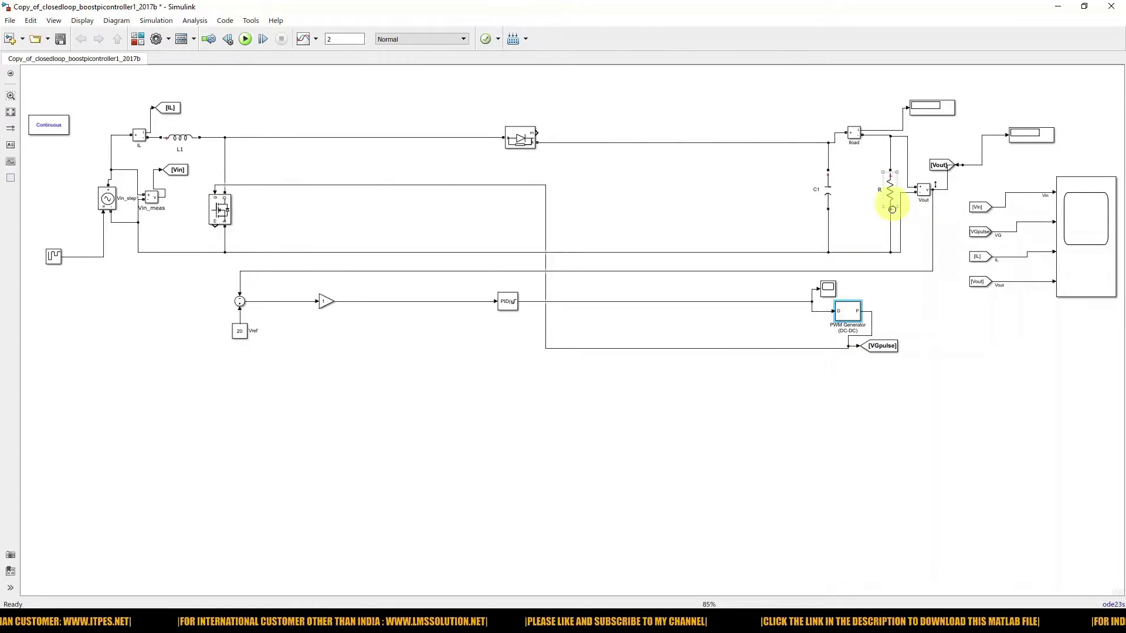
pyautogui.click(508, 303)
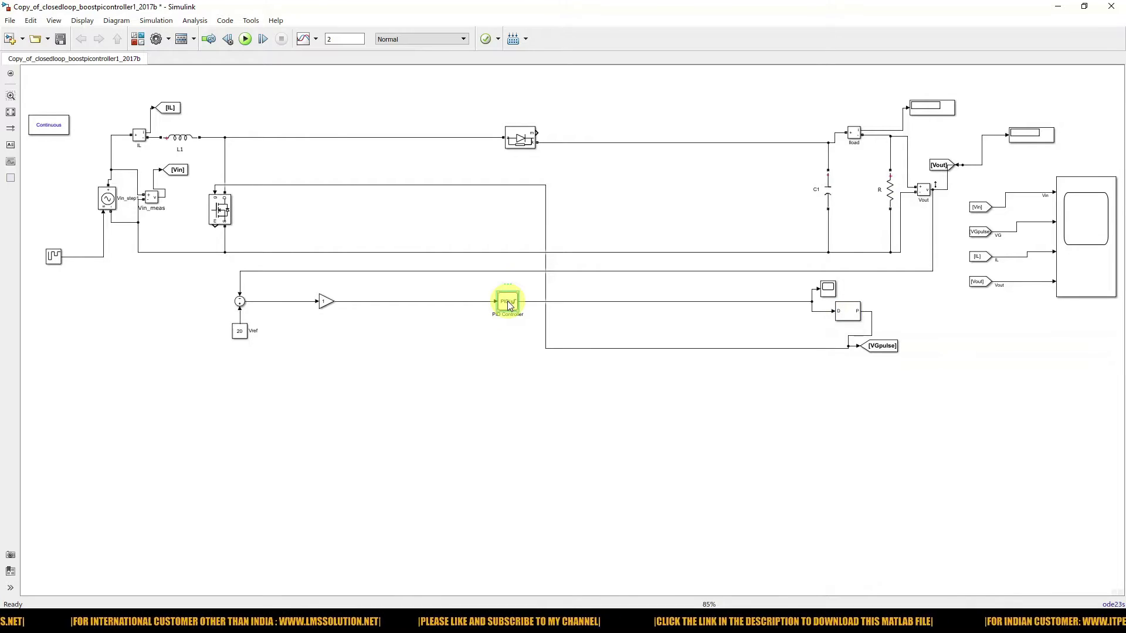
pyautogui.press('Delete')
pyautogui.doubleClick(495, 378)
pyautogui.write('pi')
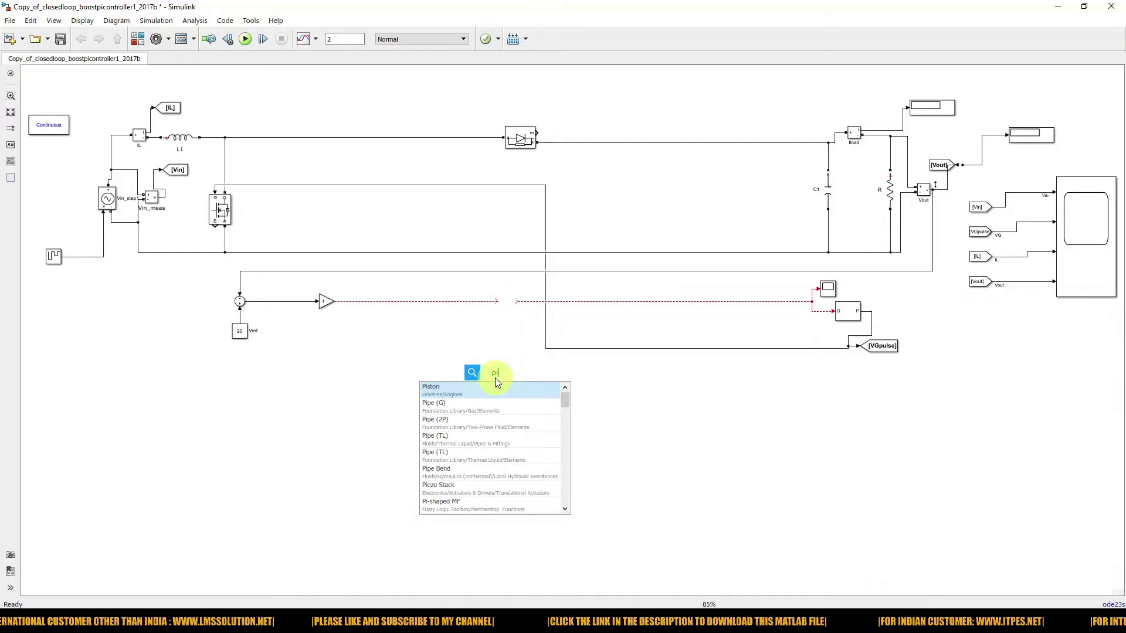
pyautogui.press('BackSpace')
pyautogui.press('BackSpace')
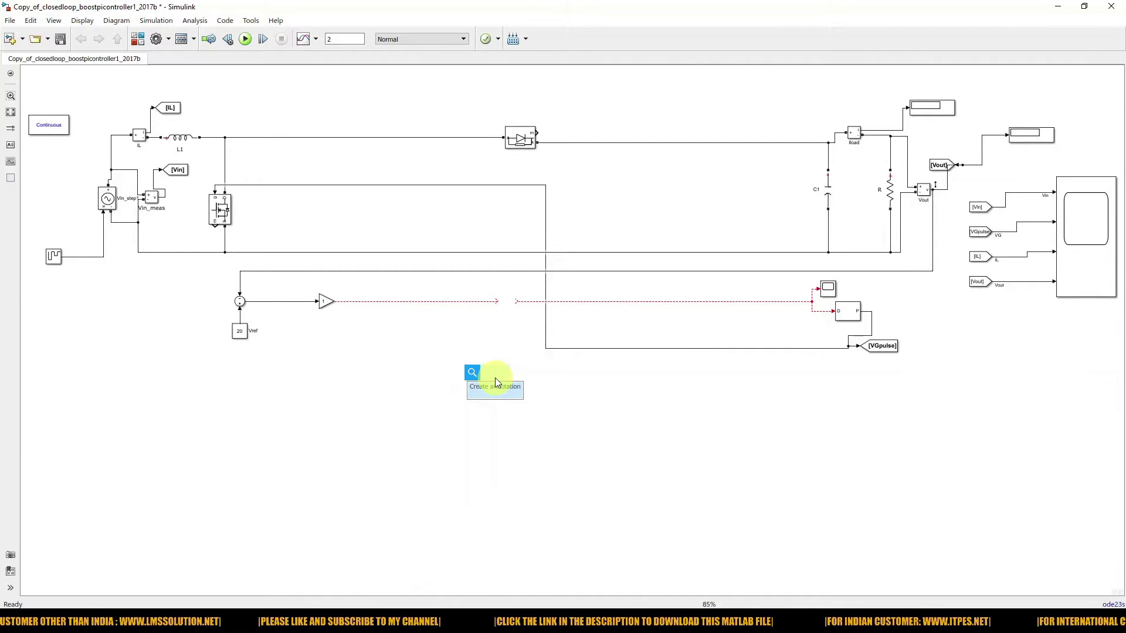
pyautogui.press('Escape')
pyautogui.hotkey('ctrl', 'z')
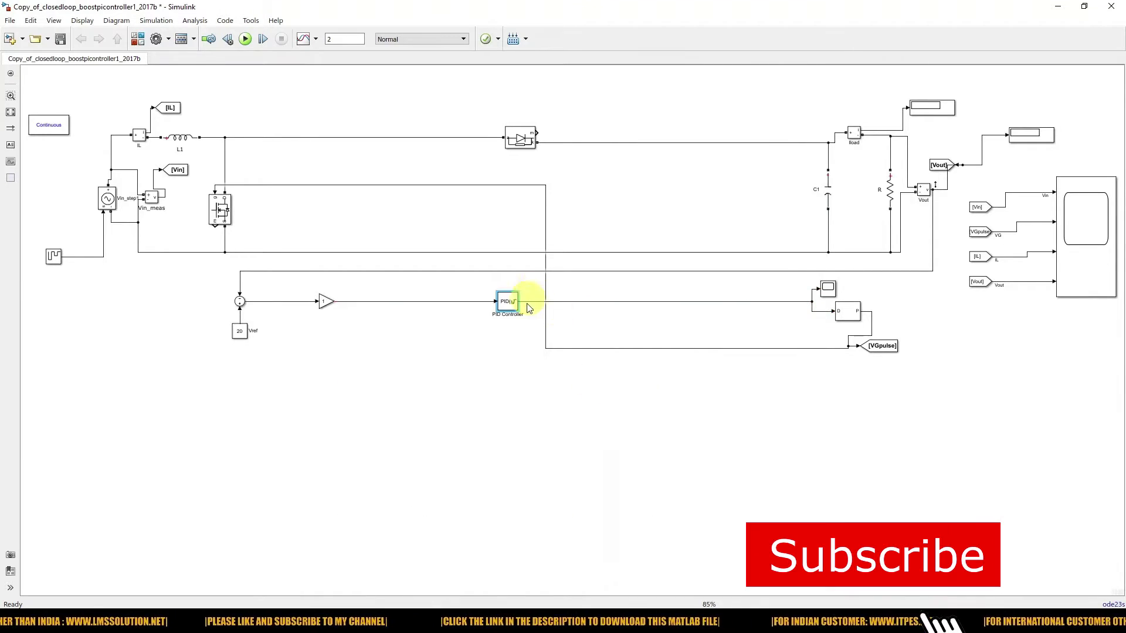
# Set the PID Controller block's proportional gain to 1 and integral gain to 1
pyautogui.click(514, 321)
pyautogui.doubleClick(511, 304)
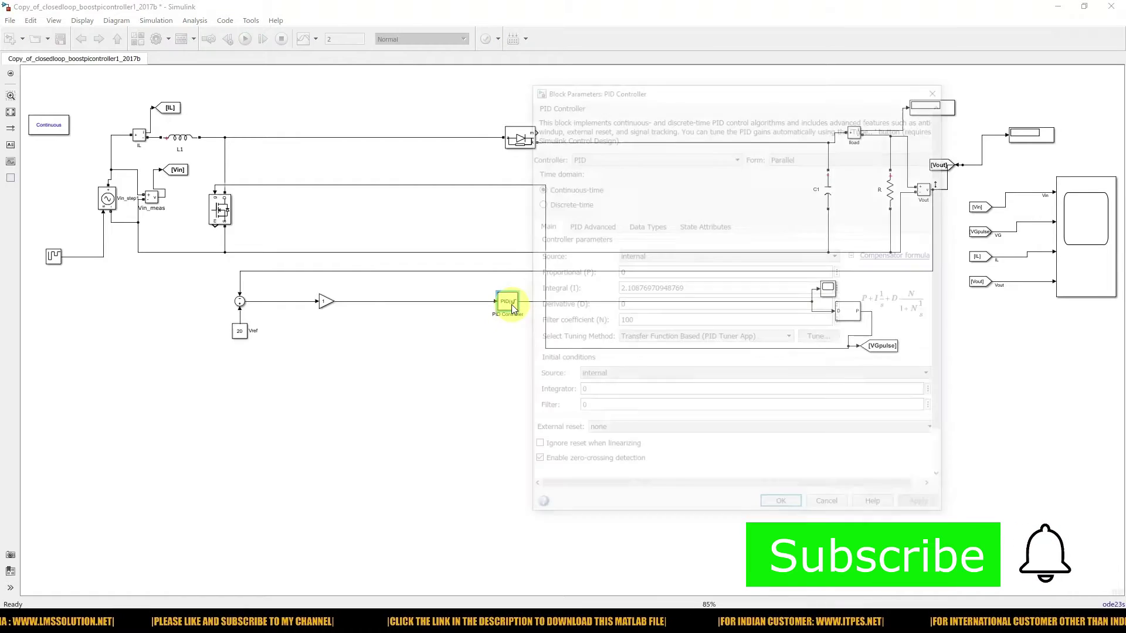
pyautogui.doubleClick(662, 271)
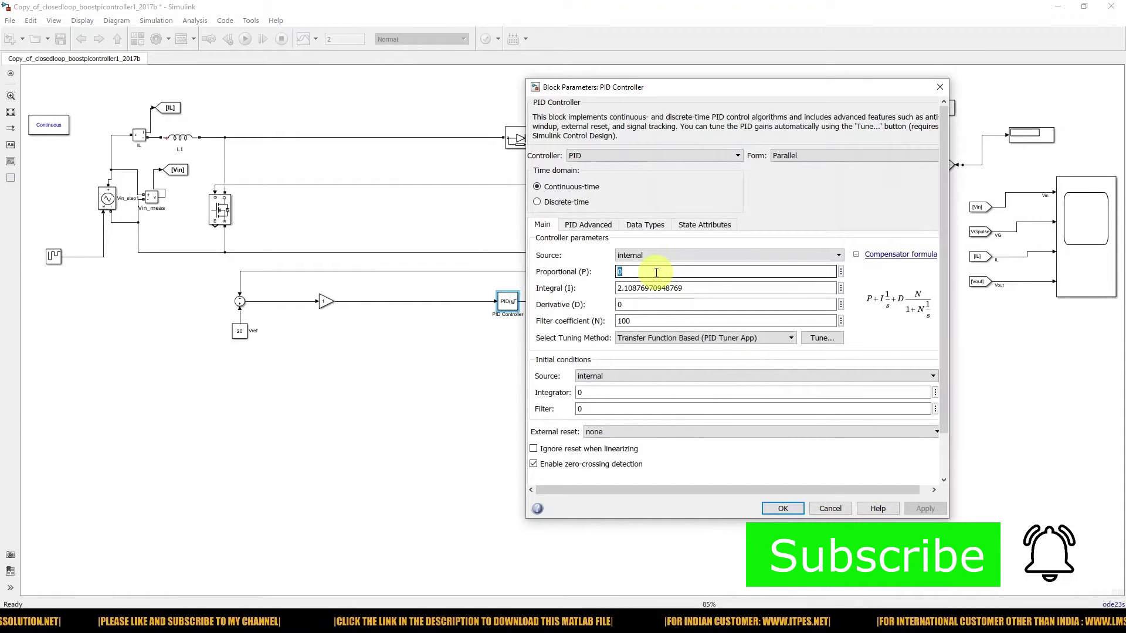
pyautogui.write('1')
pyautogui.doubleClick(707, 284)
pyautogui.write('1')
pyautogui.press('Tab')
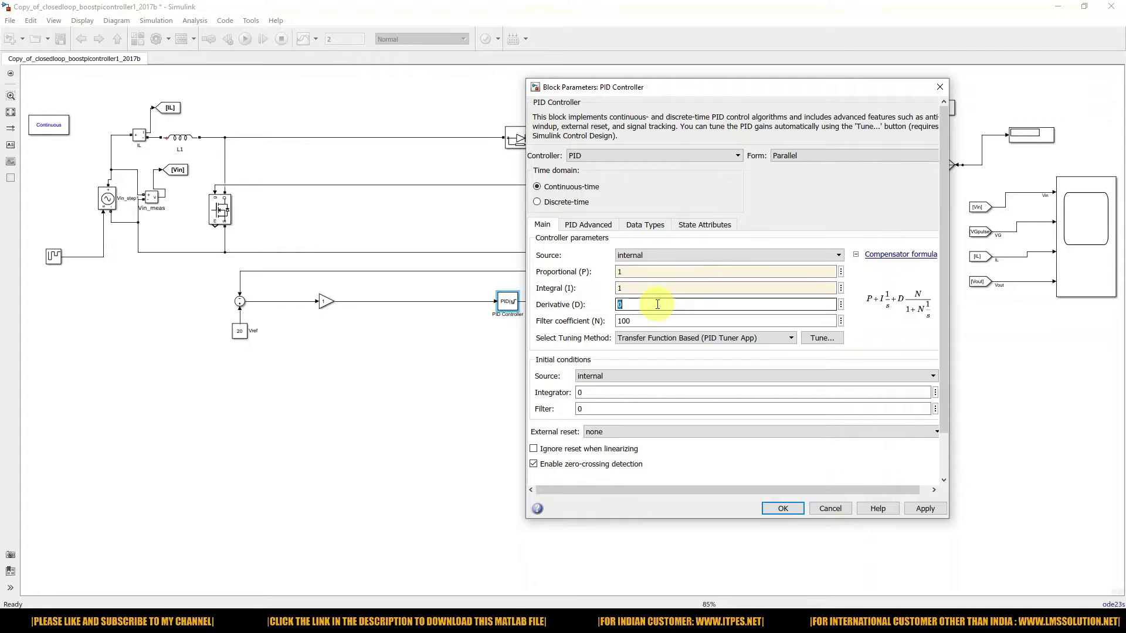
# Change the PID Controller block's controller type to PI and apply the block parameters
pyautogui.click(585, 157)
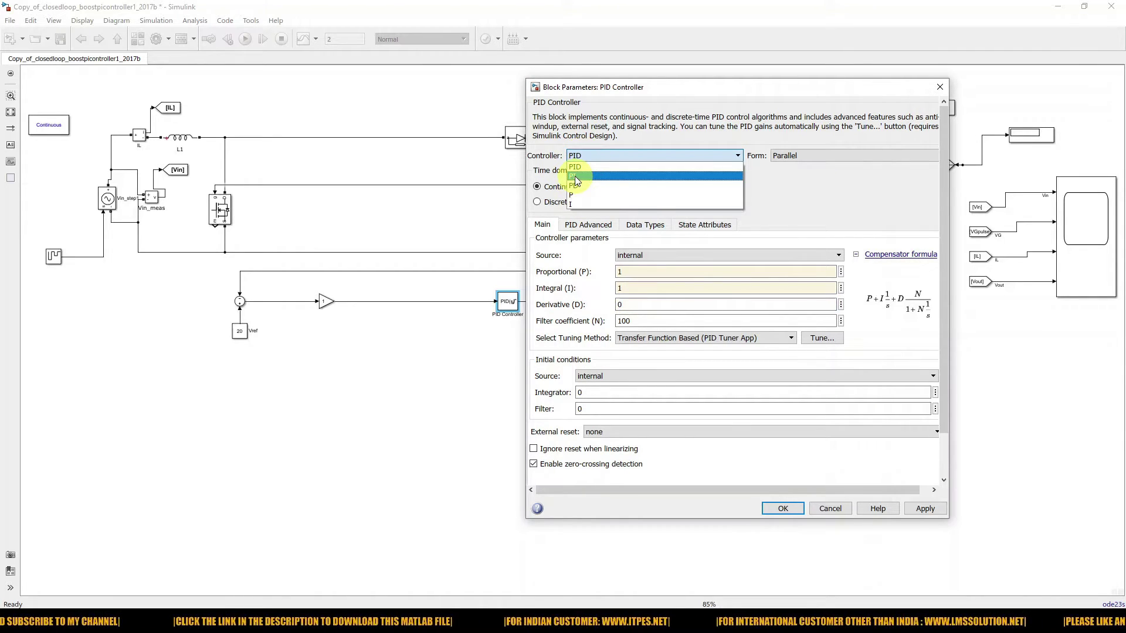
pyautogui.click(575, 180)
pyautogui.doubleClick(631, 273)
pyautogui.doubleClick(628, 288)
pyautogui.doubleClick(622, 271)
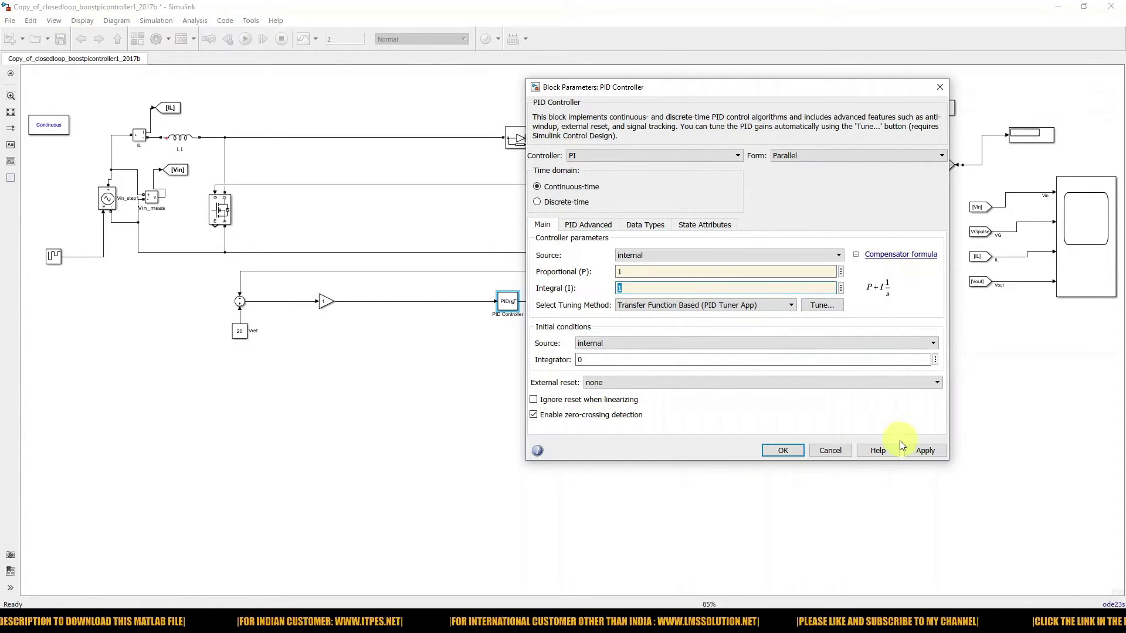
pyautogui.click(919, 450)
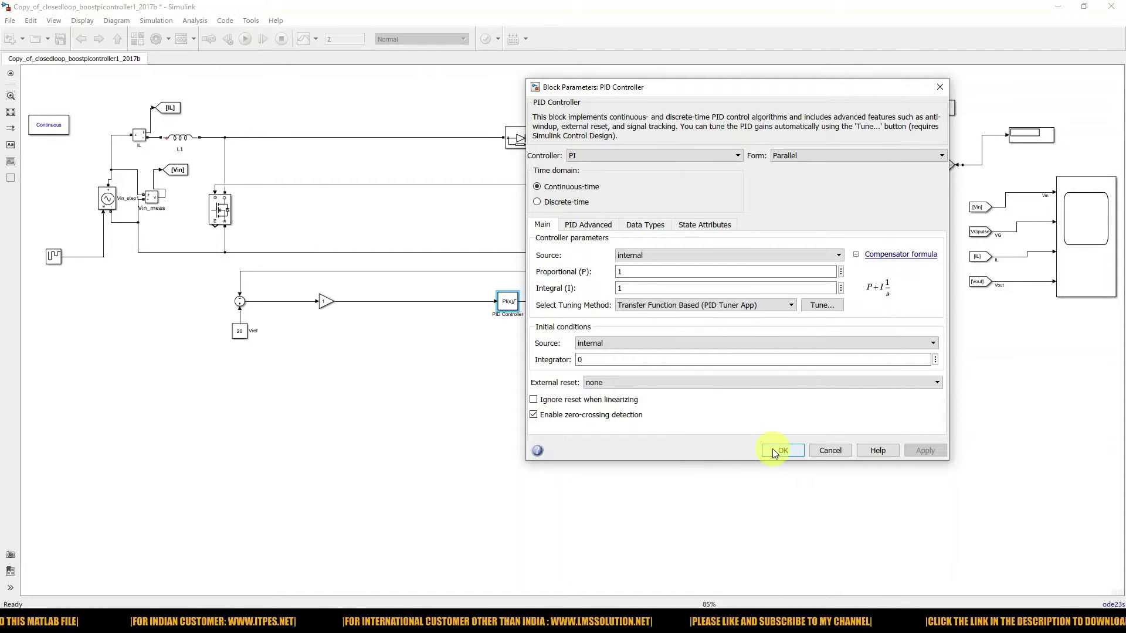
pyautogui.doubleClick(621, 271)
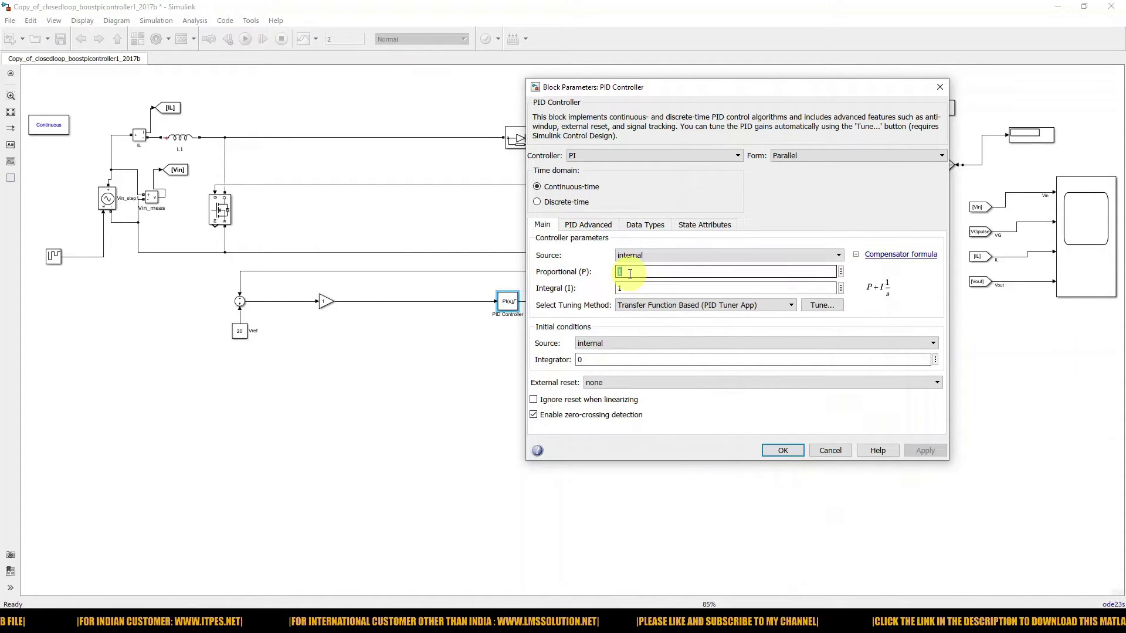
pyautogui.click(781, 449)
# Run the simulation from Scope3 and view the Vin, VG, IL and Vout waveforms
pyautogui.click(1094, 262)
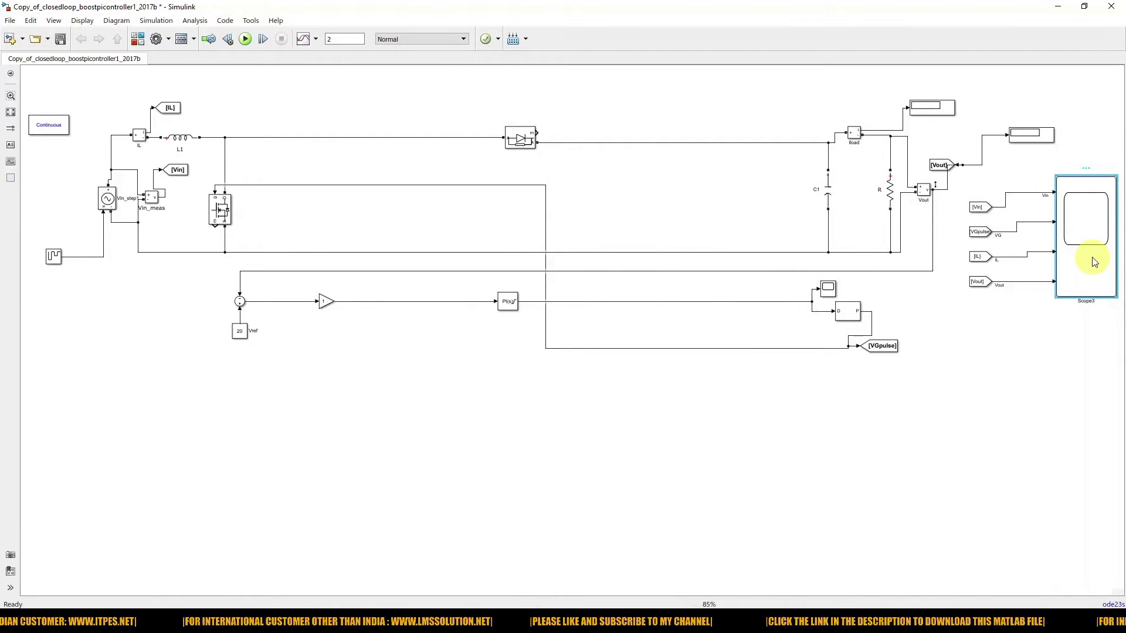
pyautogui.doubleClick(1094, 263)
pyautogui.moveTo(786, 42); pyautogui.dragTo(562, 43)
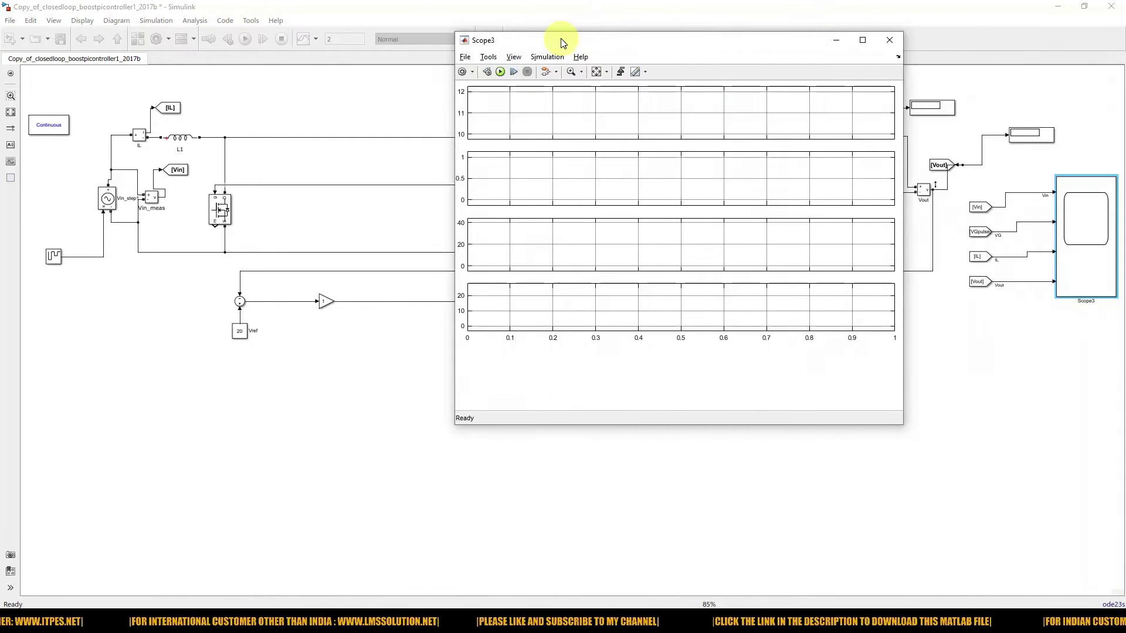
pyautogui.click(501, 72)
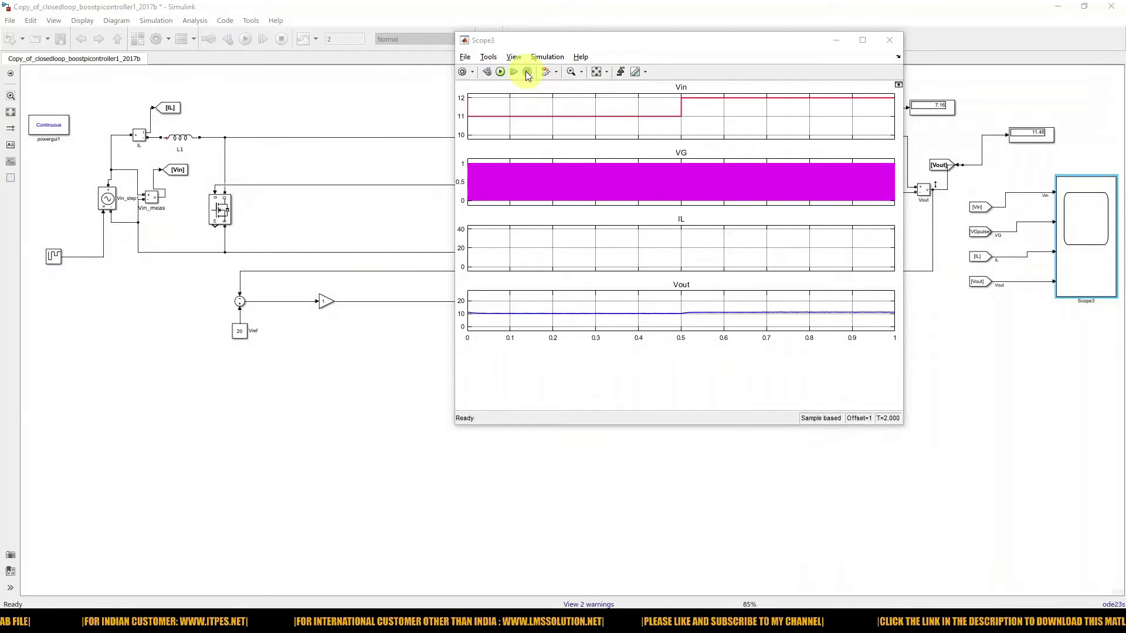
pyautogui.click(367, 366)
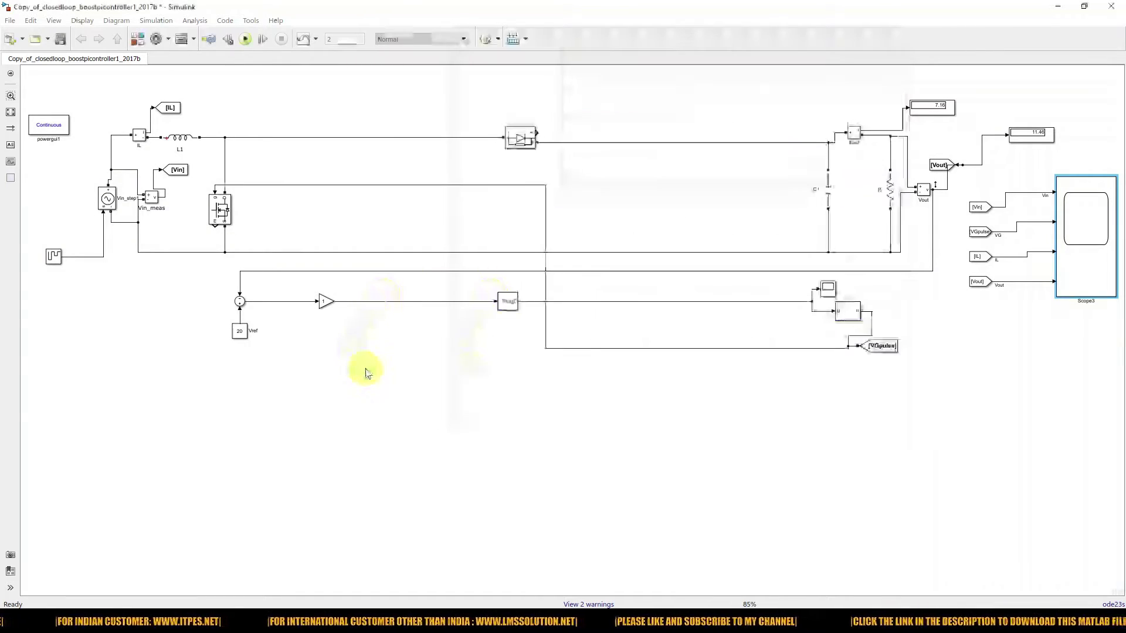
# Launch the PID Tuner for the PI controller and start identifying a new plant with simulated I/O data
pyautogui.doubleClick(508, 303)
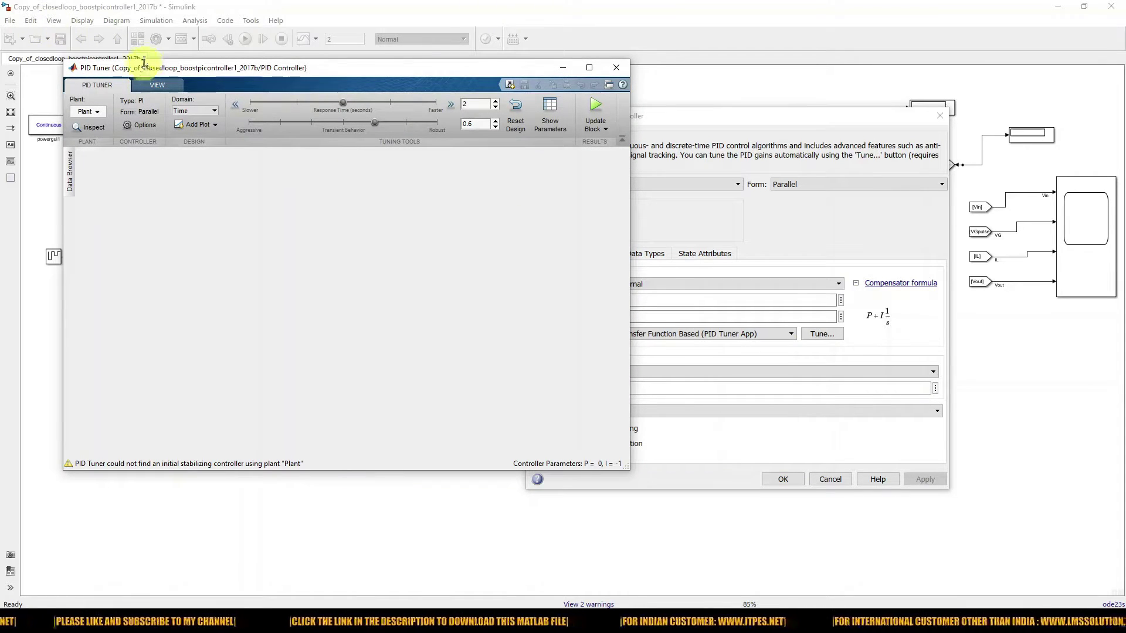
pyautogui.moveTo(148, 70); pyautogui.dragTo(344, 77)
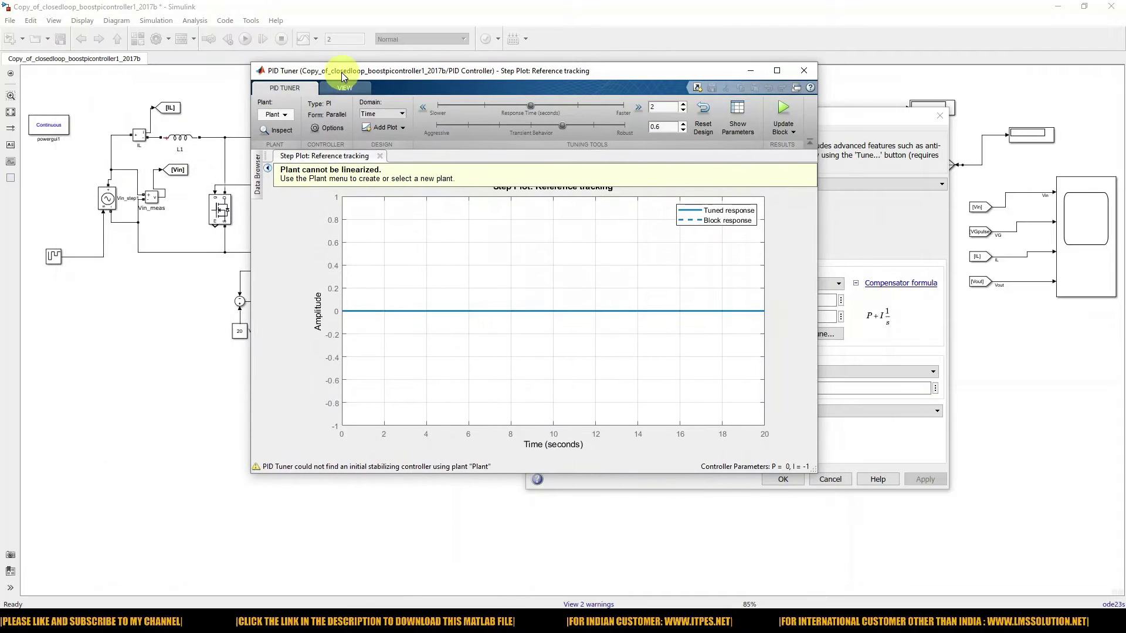
pyautogui.click(284, 116)
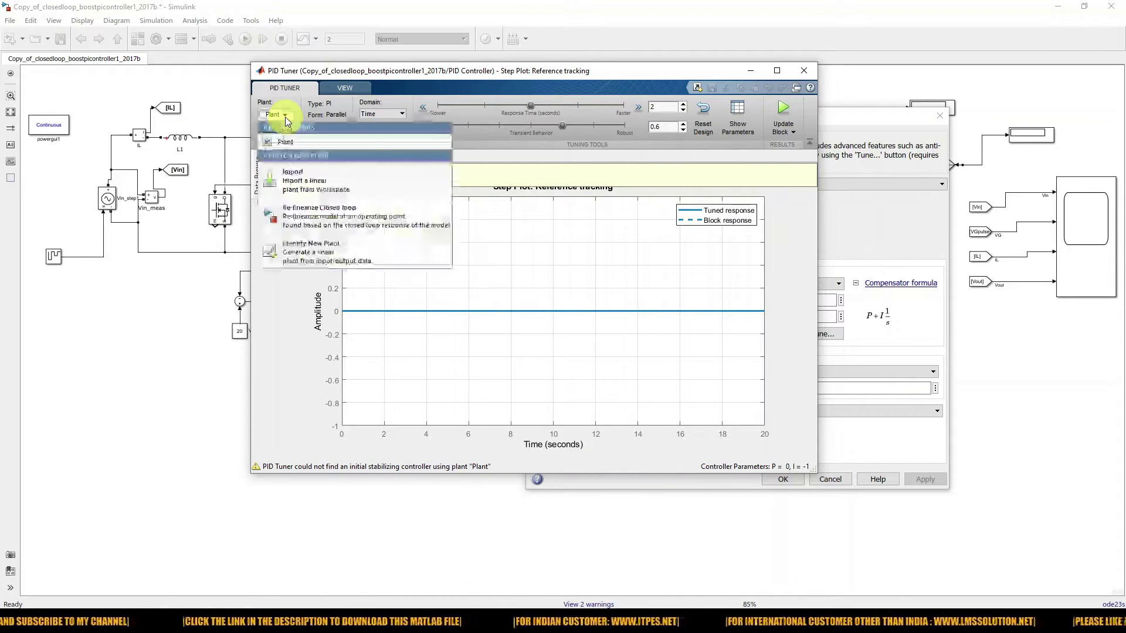
pyautogui.click(299, 249)
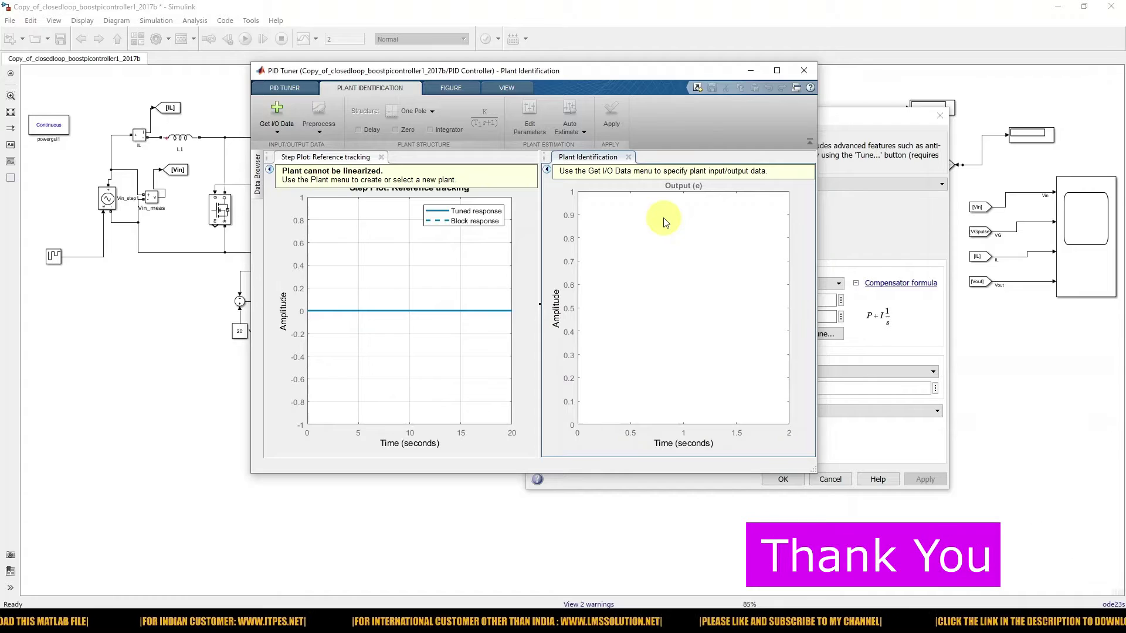
pyautogui.click(278, 132)
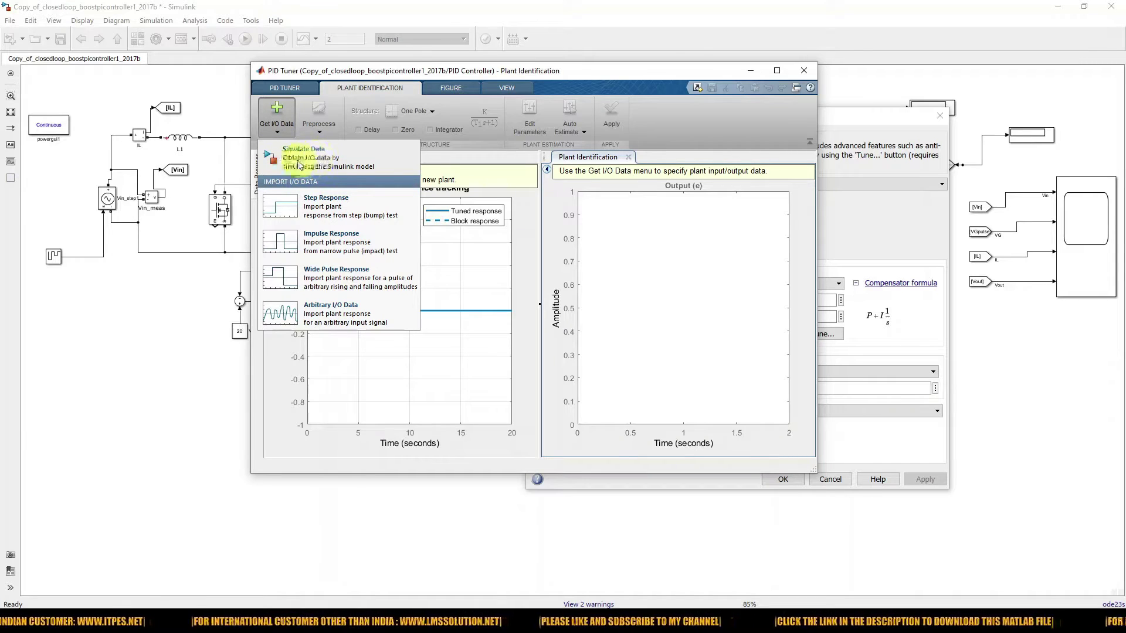
pyautogui.click(312, 163)
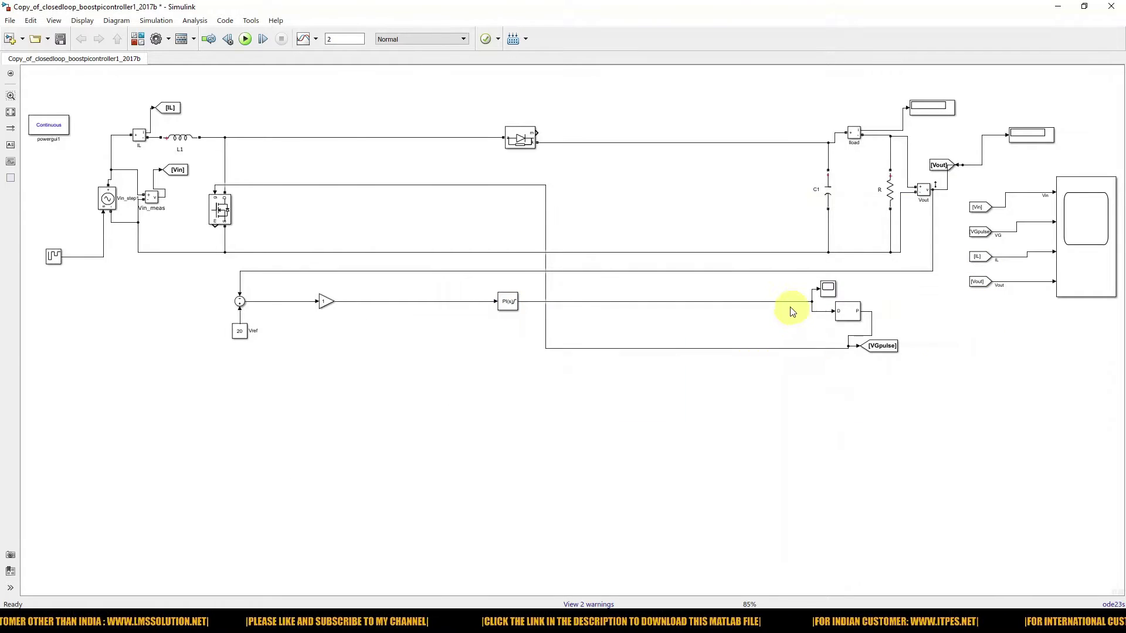
# Inspect the signal lines from the PI controller to the PWM generator and from the gain to the controller
pyautogui.click(788, 301)
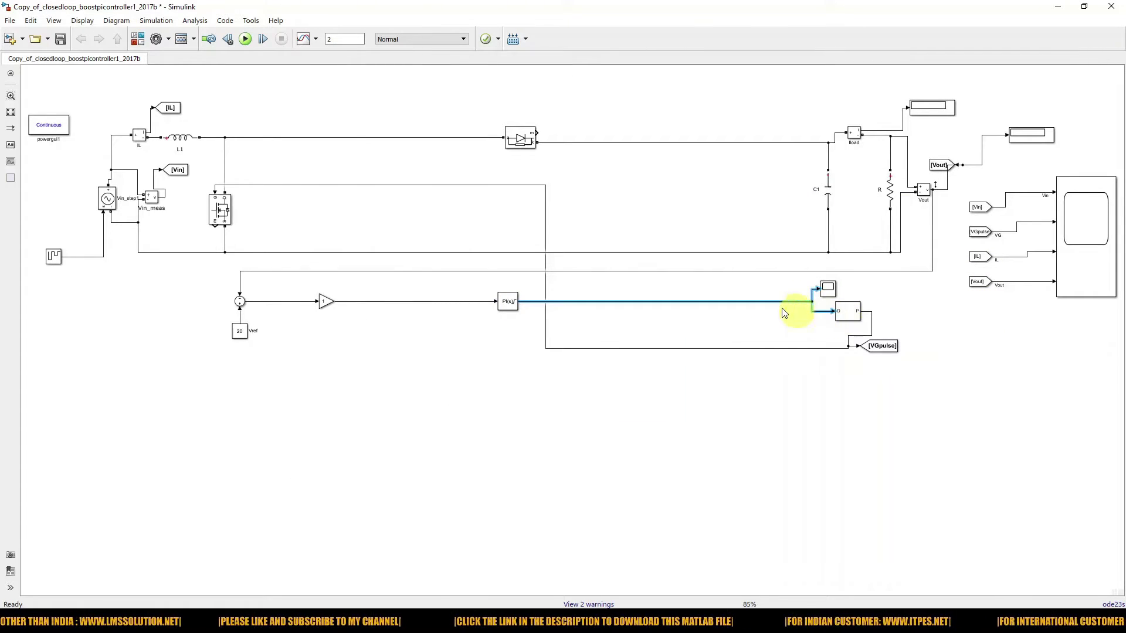
pyautogui.keyDown('shift'); pyautogui.click(844, 317); pyautogui.keyUp('shift')
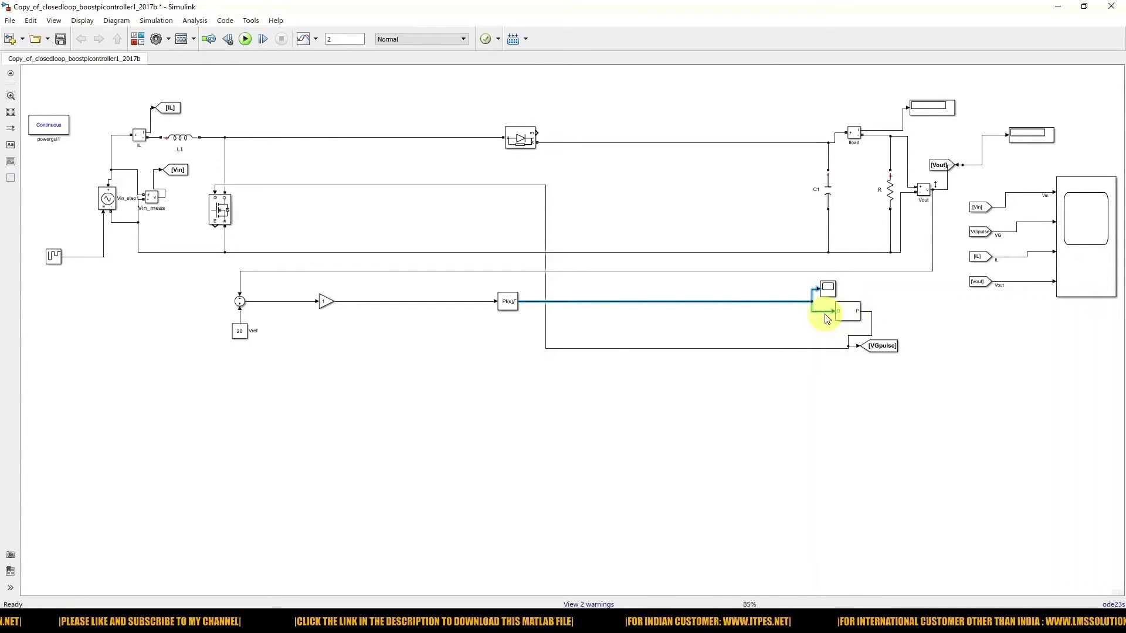
pyautogui.click(363, 302)
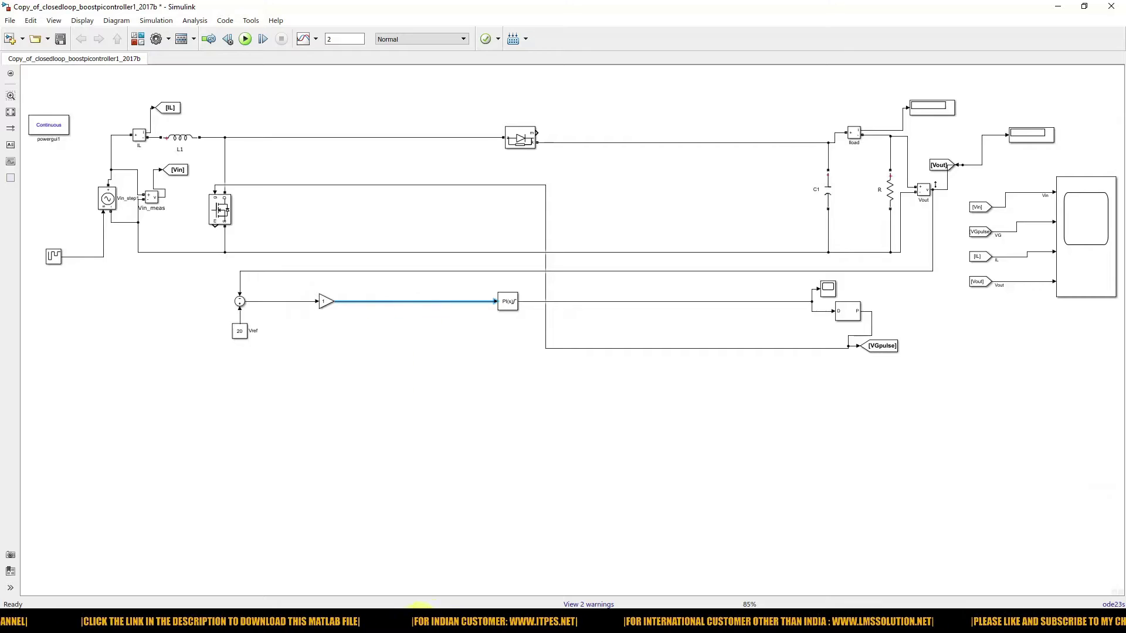
# Return to the PID Tuner and set the identification step signal's offset to 0.2 and amplitude to 0.3
pyautogui.click(654, 563)
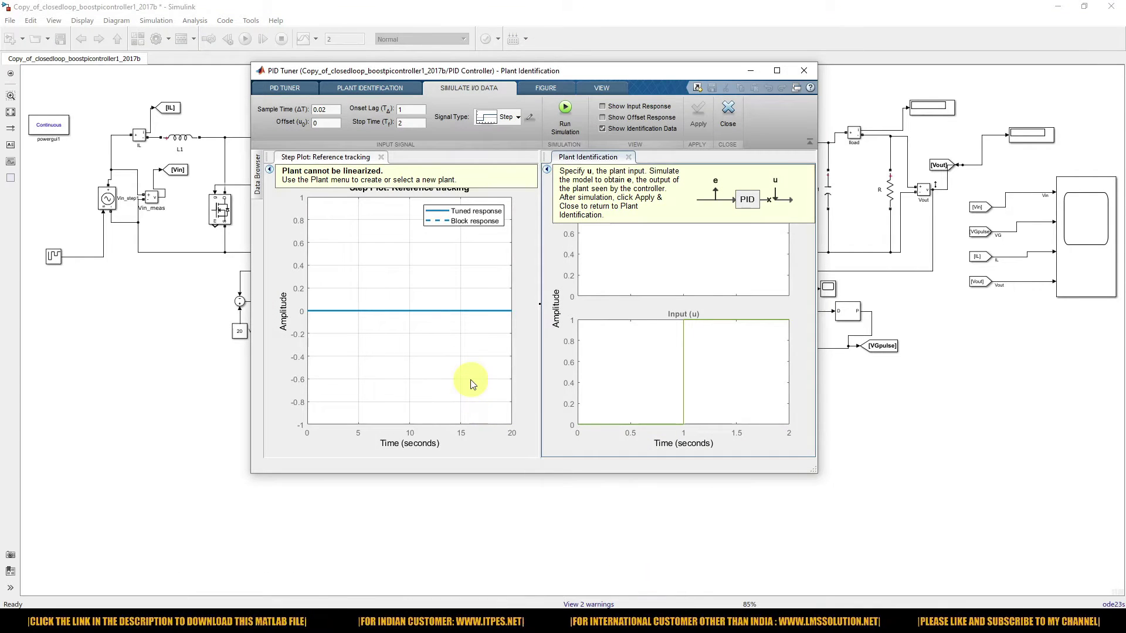
pyautogui.moveTo(378, 71); pyautogui.dragTo(262, 152)
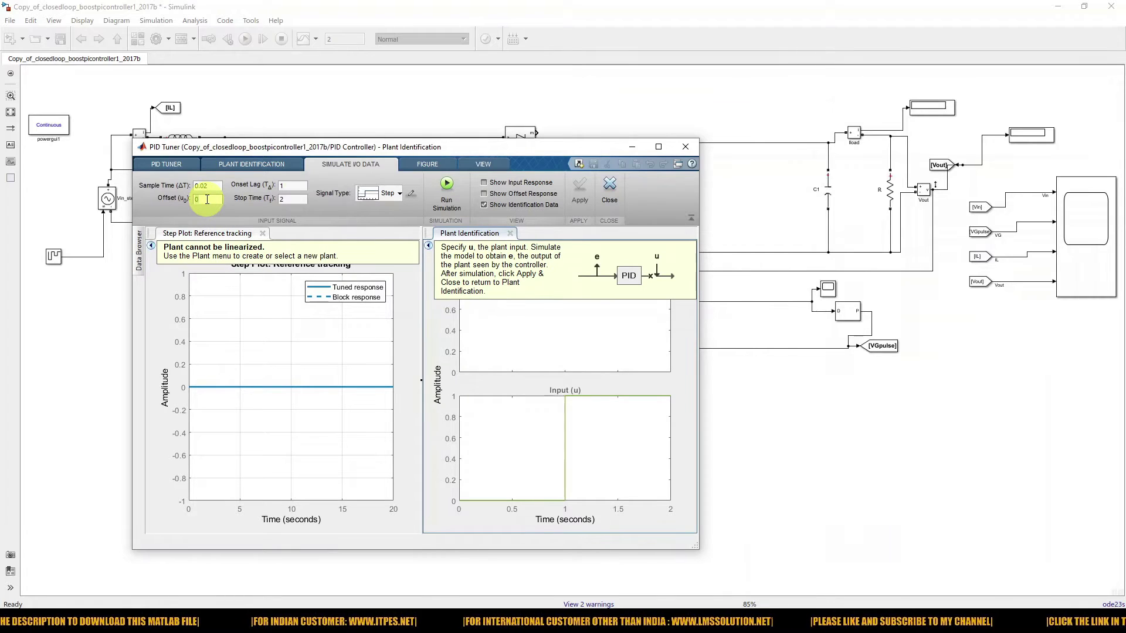
pyautogui.press('Return')
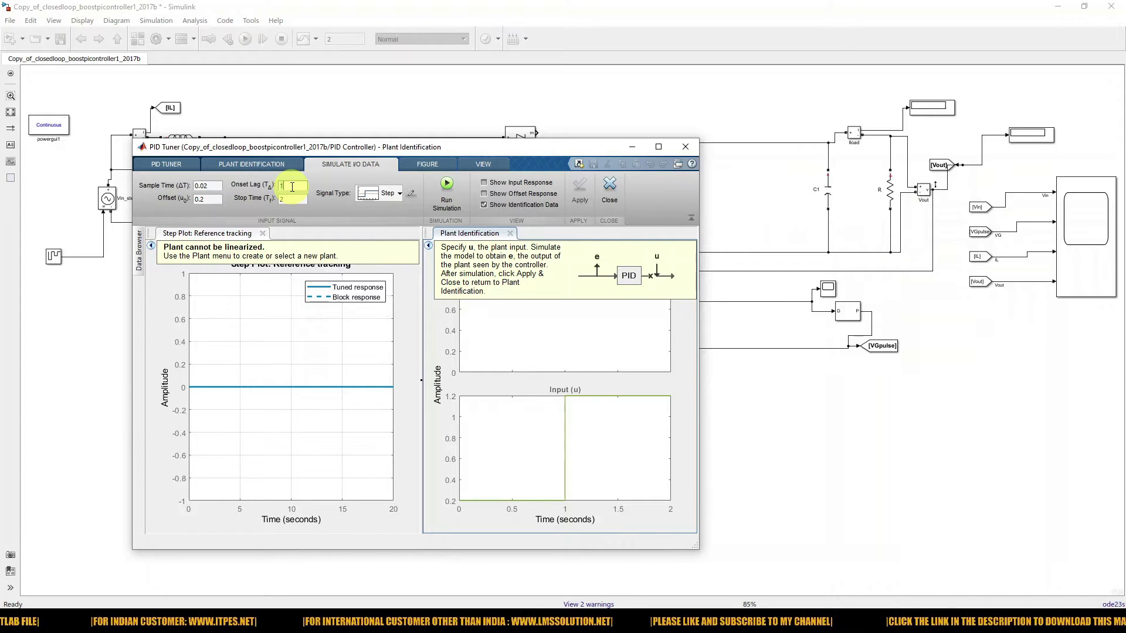
pyautogui.click(410, 193)
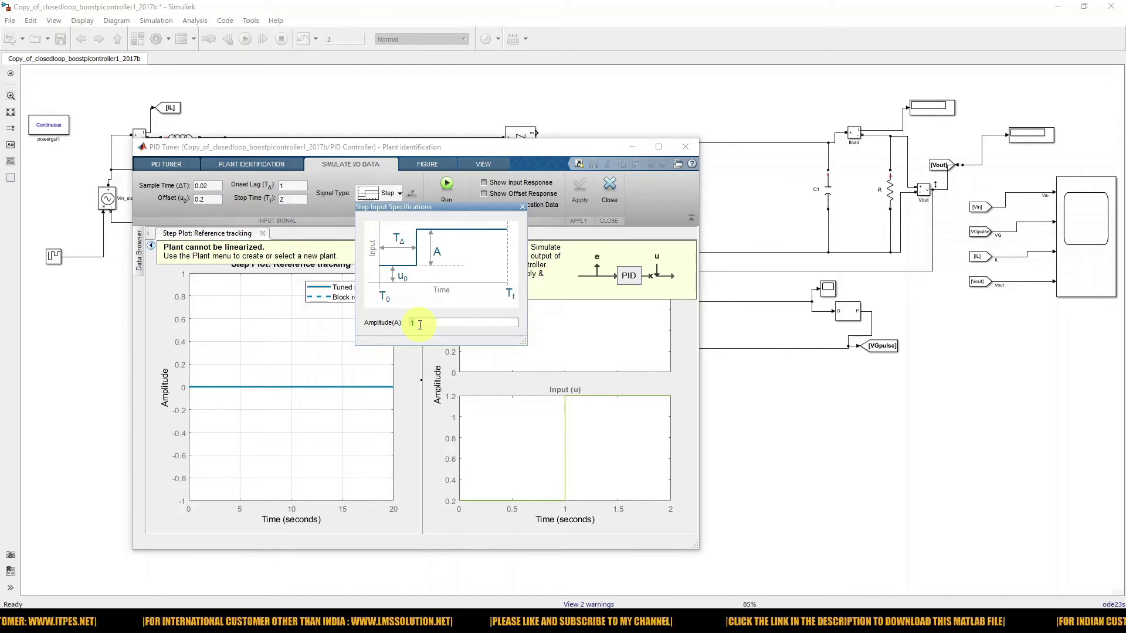
pyautogui.write('0.3')
pyautogui.click(522, 207)
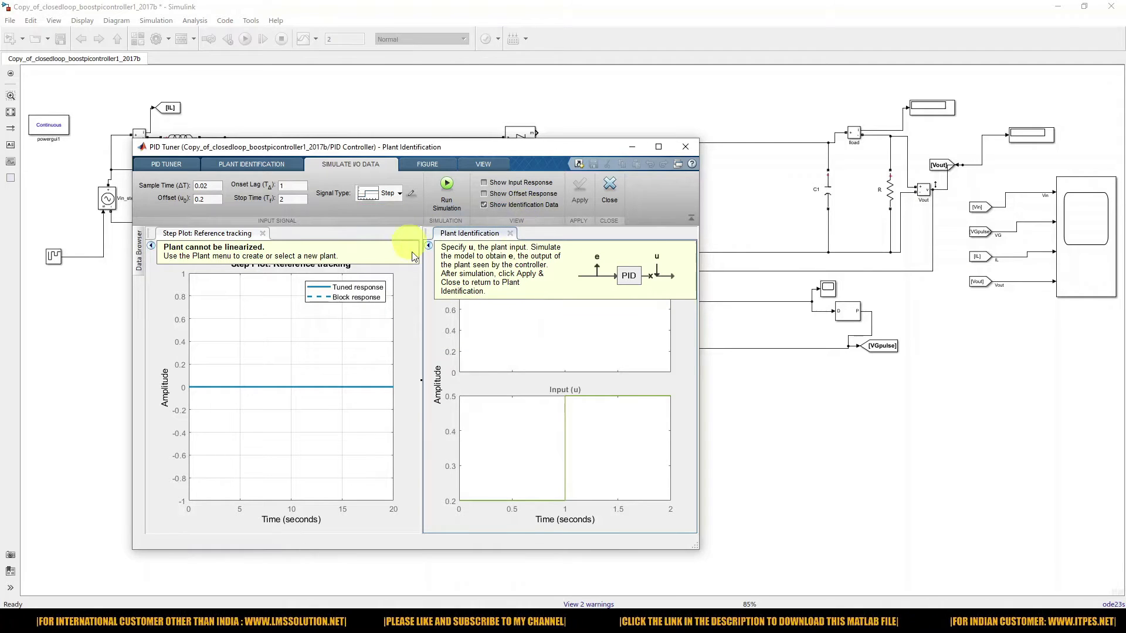
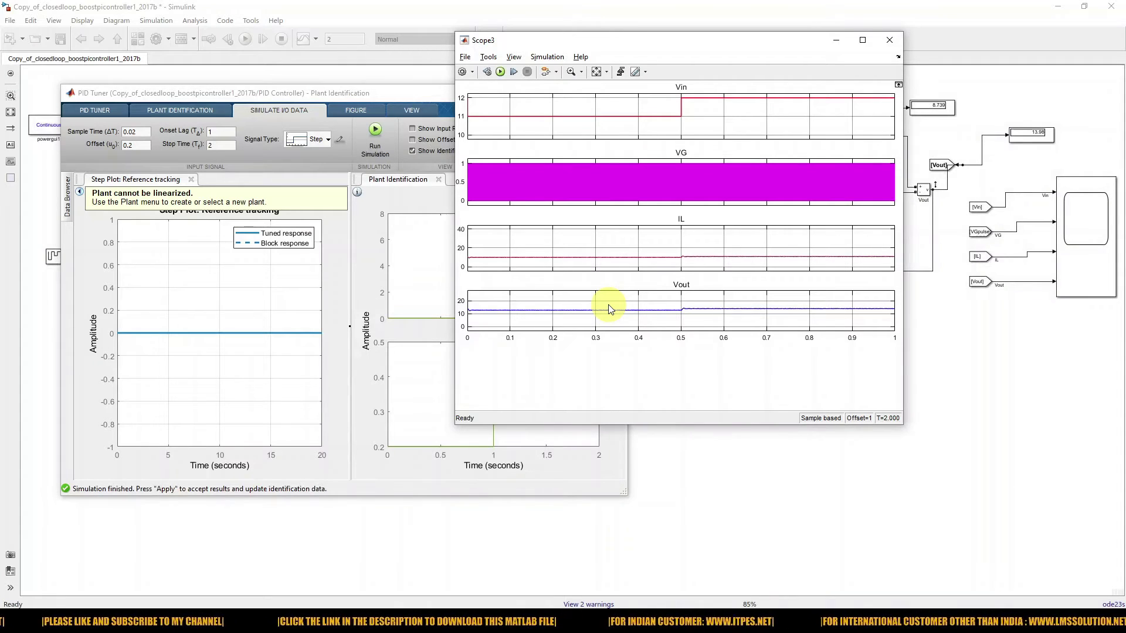
# Accept the simulated I/O data as identification data and return to the plant identification settings
pyautogui.click(335, 93)
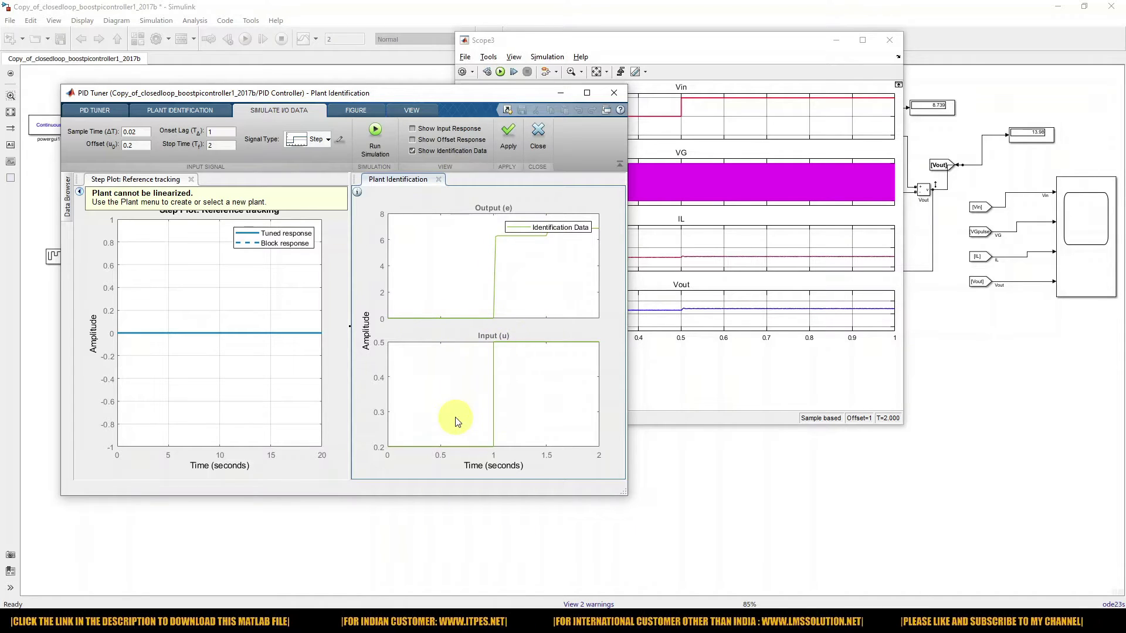
pyautogui.click(507, 154)
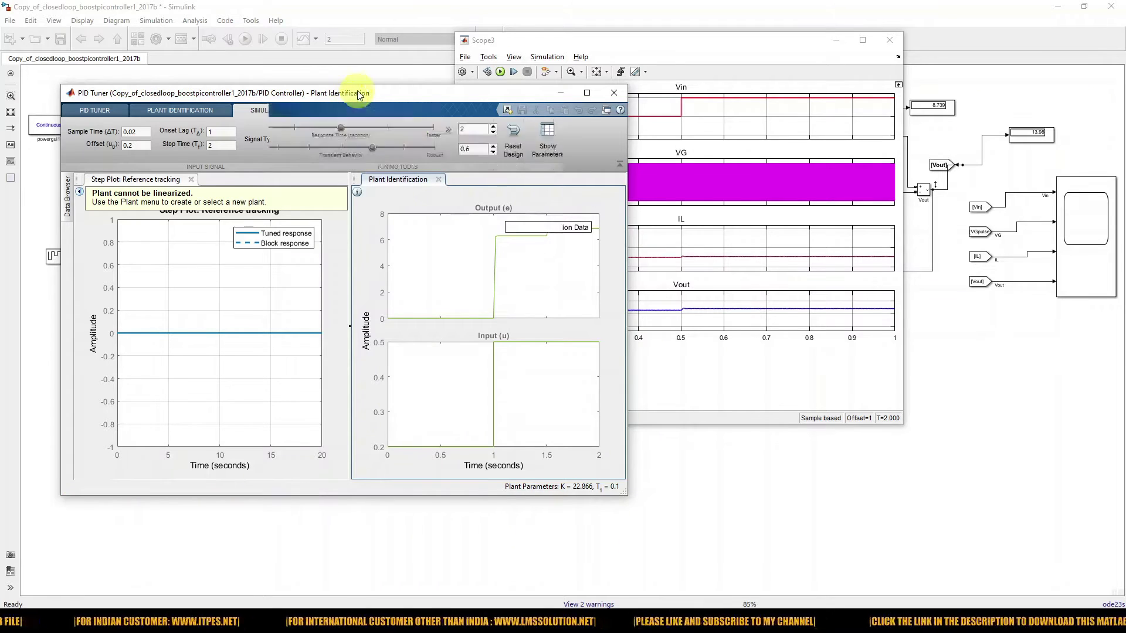
pyautogui.moveTo(354, 94); pyautogui.dragTo(393, 91)
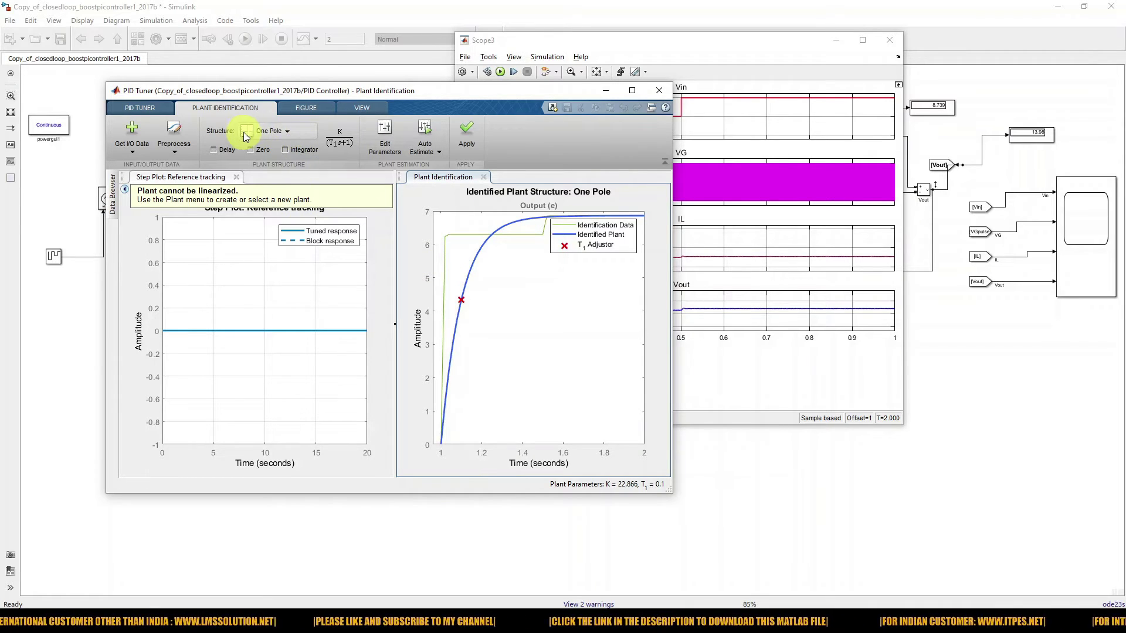
# Auto-estimate the plant with the Underdamped Pair structure and apply the identified plant to the tuner
pyautogui.click(289, 135)
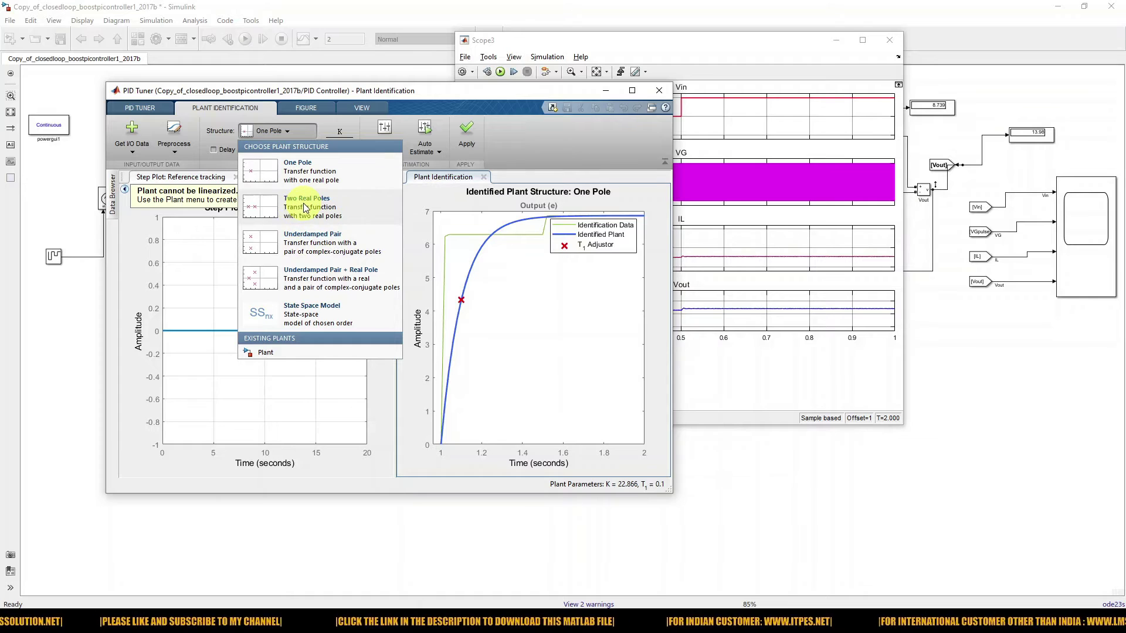
pyautogui.click(303, 247)
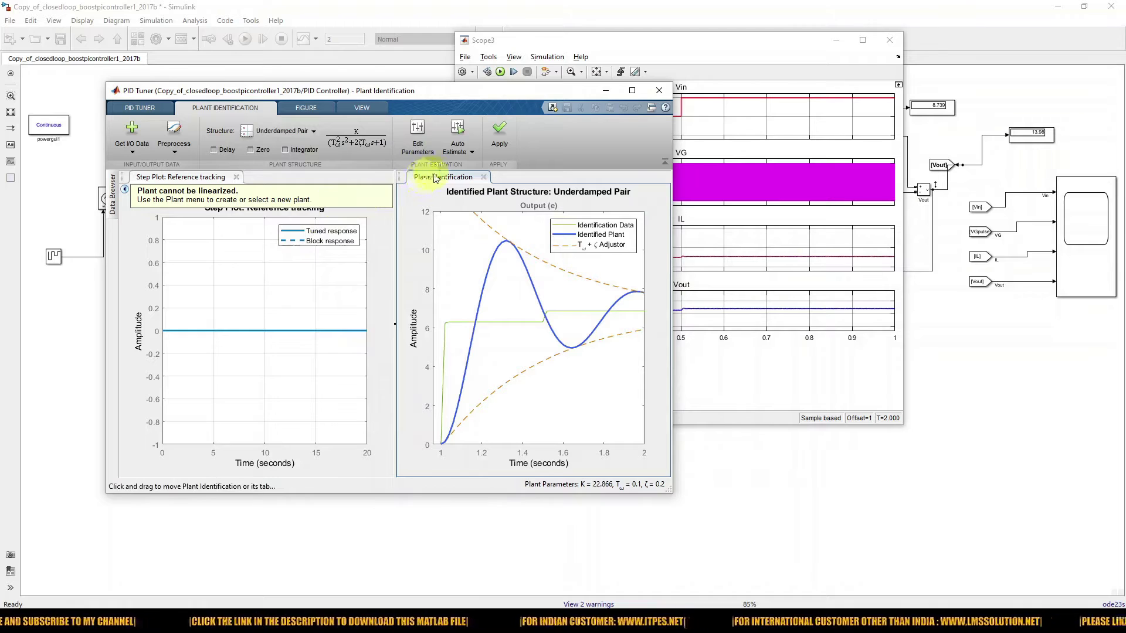
pyautogui.click(470, 153)
pyautogui.click(482, 183)
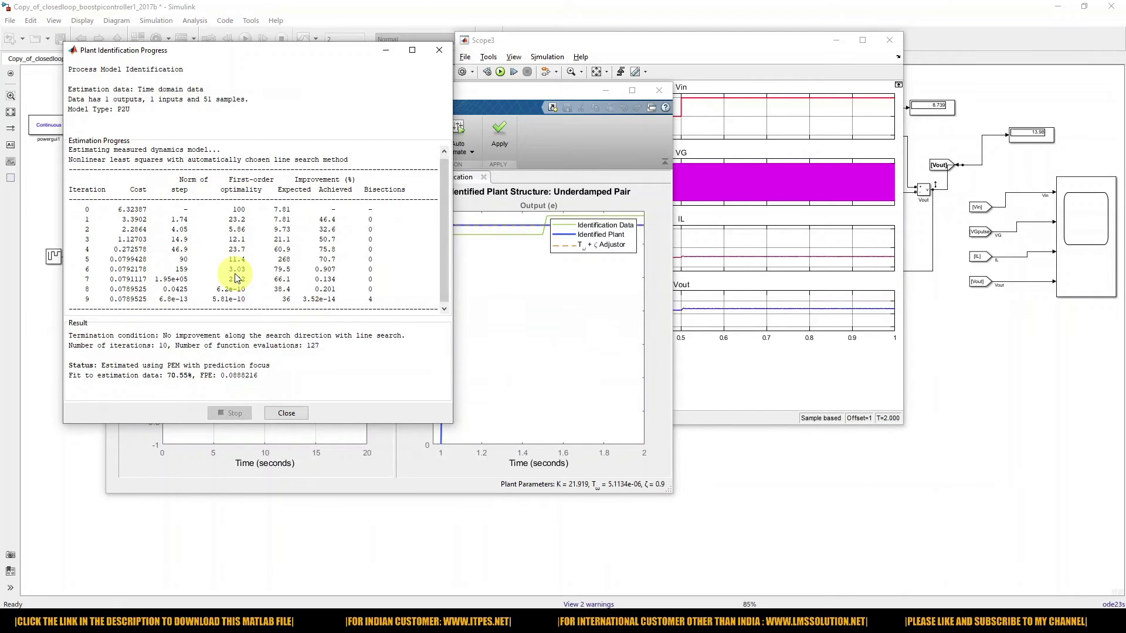
pyautogui.moveTo(314, 54)
pyautogui.mouseDown()
pyautogui.moveTo(314, 234)
pyautogui.moveTo(333, 268)
pyautogui.moveTo(362, 135)
pyautogui.moveTo(304, 70)
pyautogui.mouseUp()
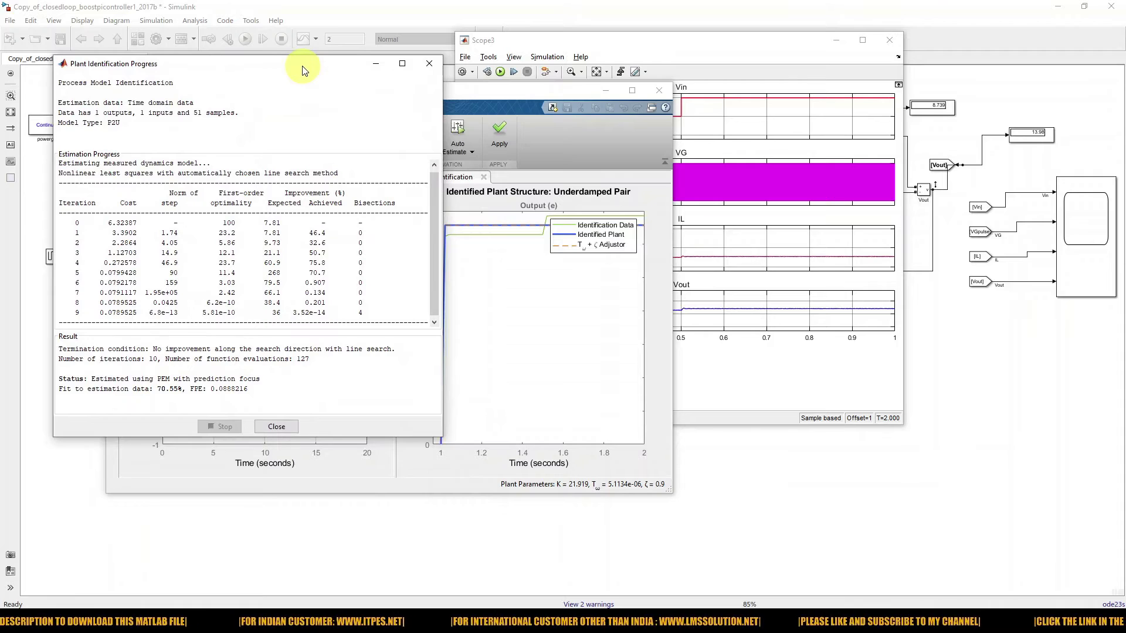
pyautogui.click(279, 428)
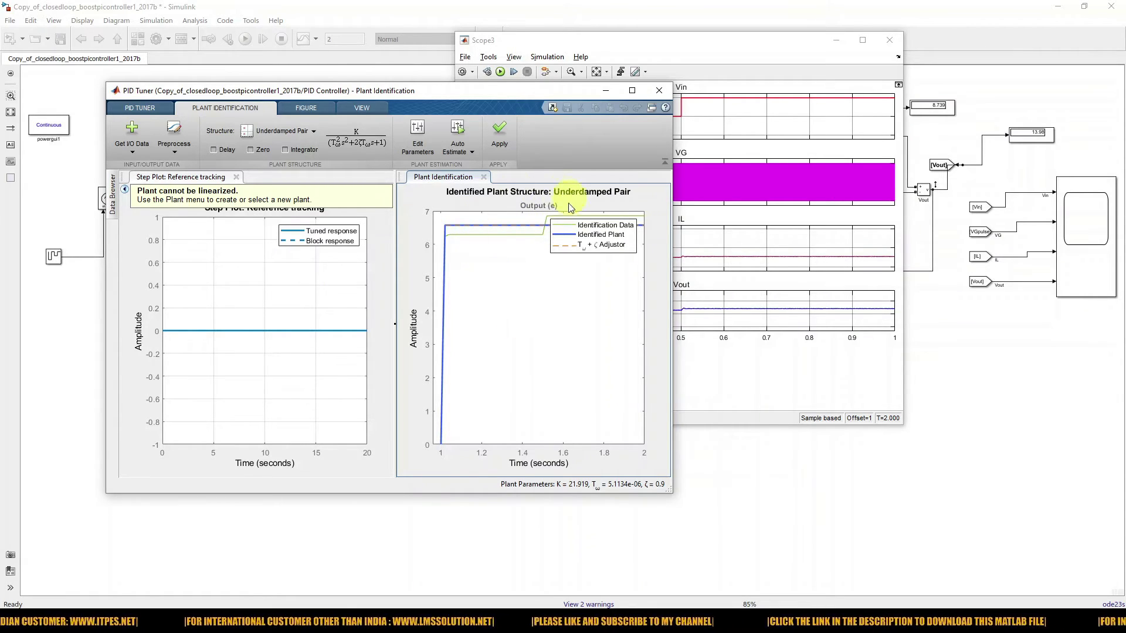
pyautogui.click(502, 135)
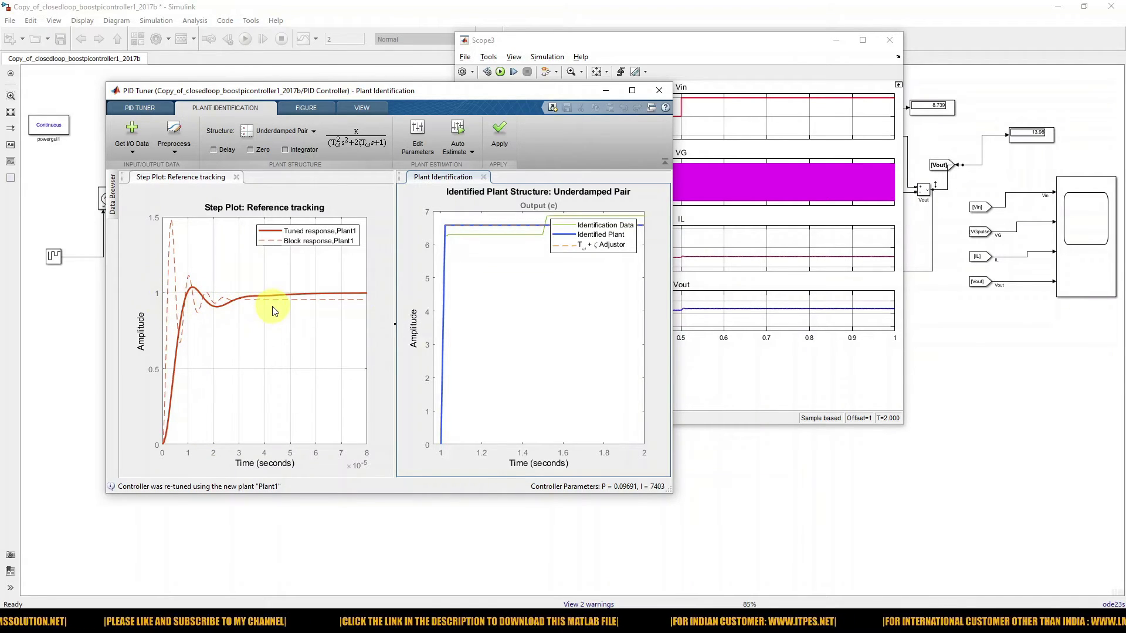
# Add a Bode plot of reference tracking to the PID Tuner and show the controller parameters and performance table
pyautogui.click(155, 107)
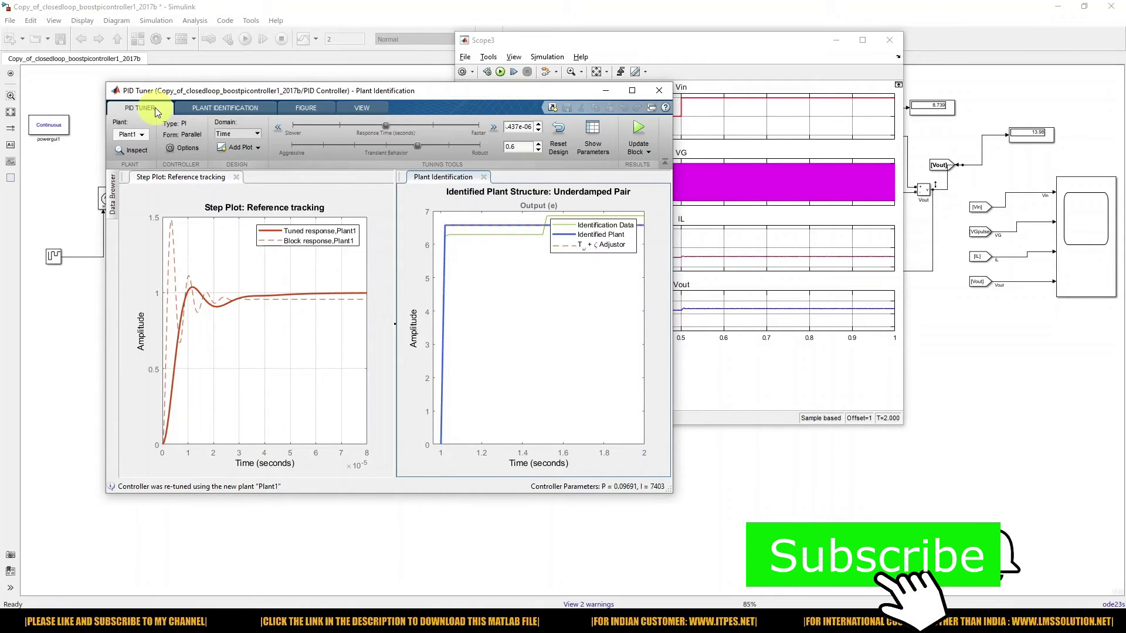
pyautogui.click(253, 148)
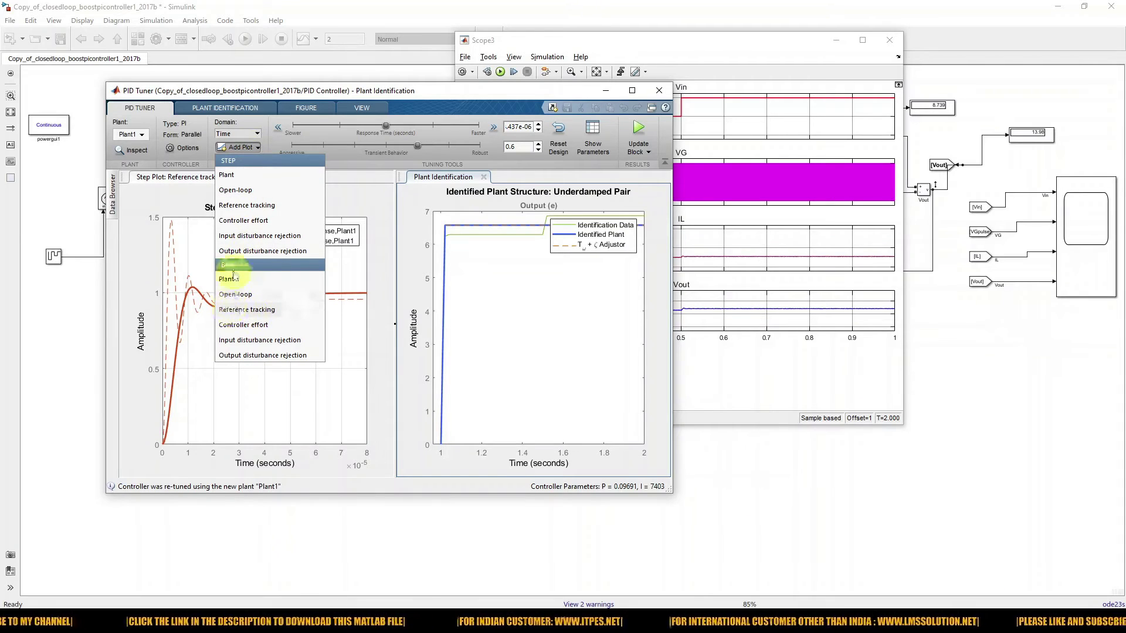
pyautogui.click(243, 311)
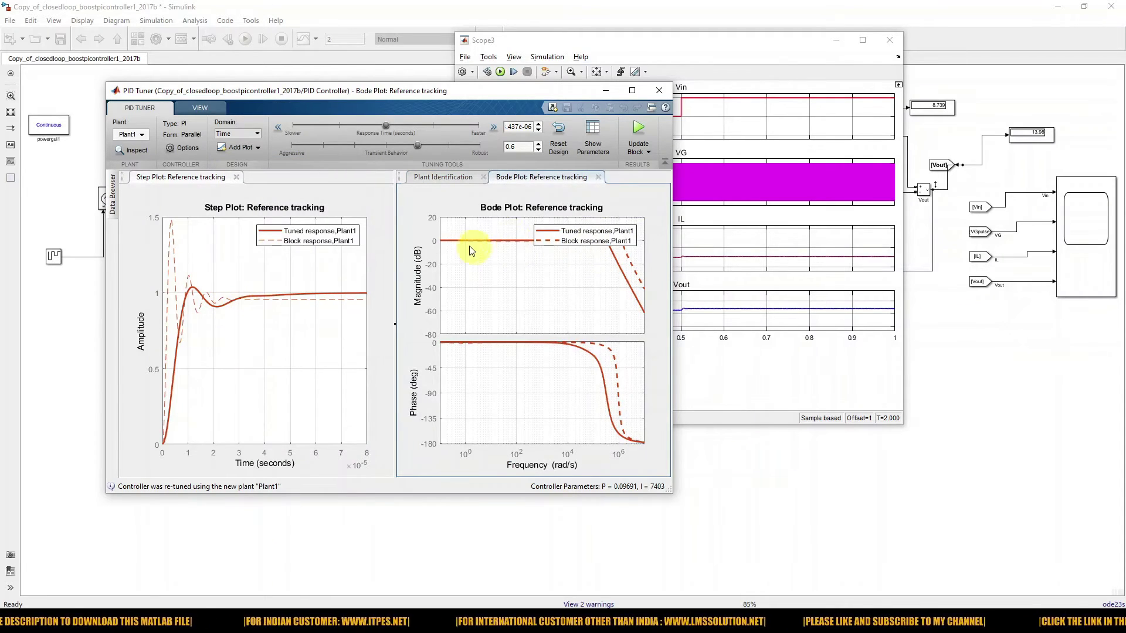
pyautogui.click(596, 136)
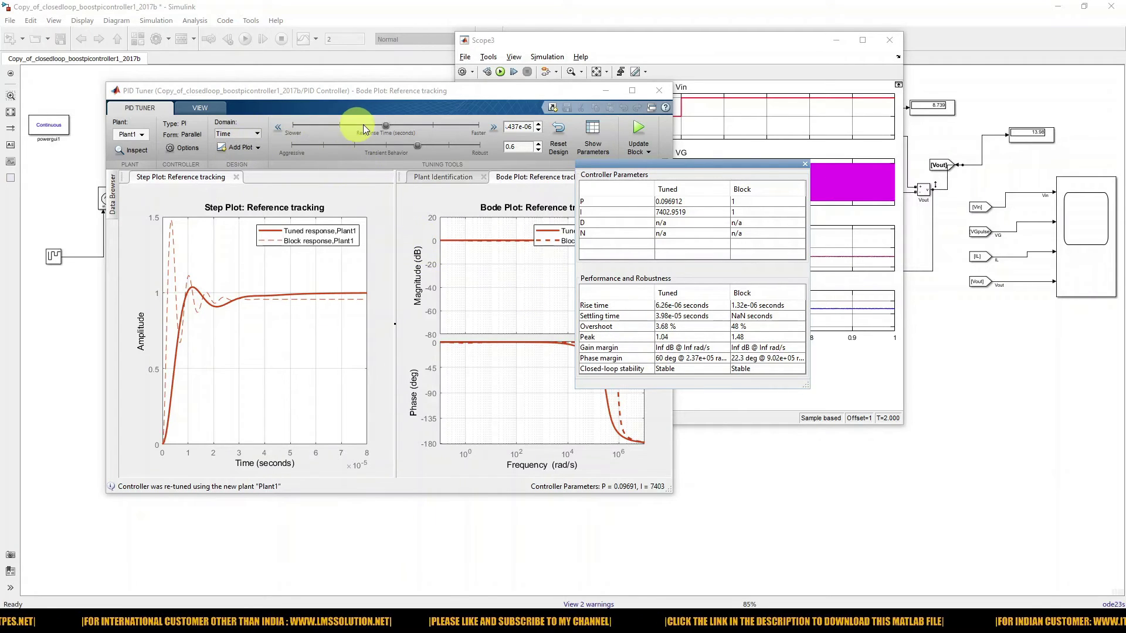
# Adjust the response time to the slow end of its current range and set the transient behavior to 0.26
pyautogui.click(387, 125)
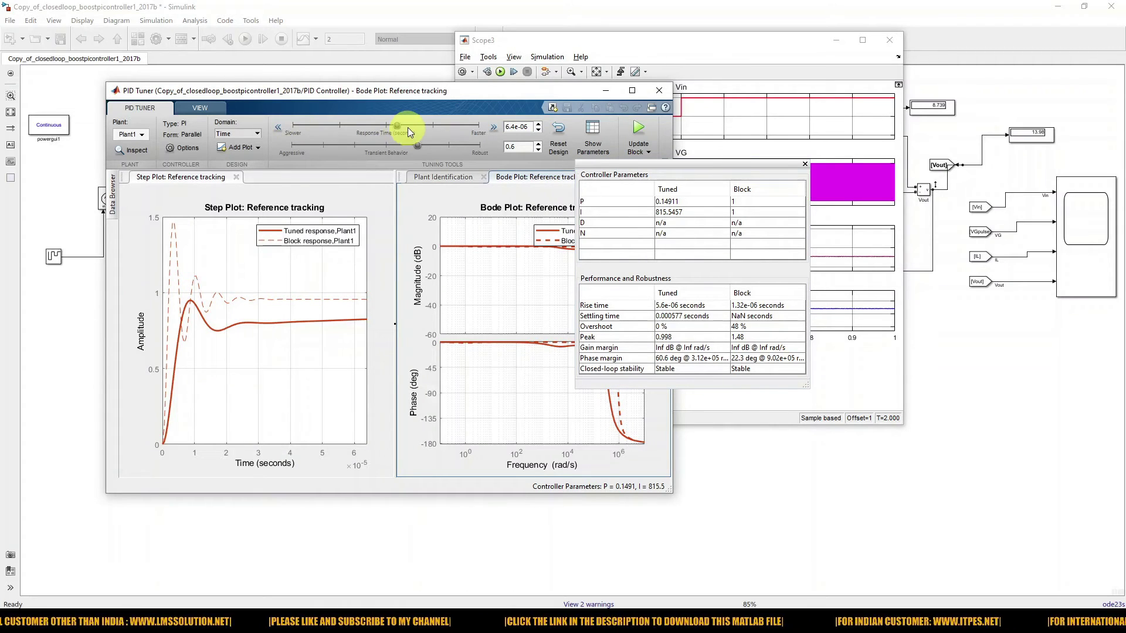
pyautogui.moveTo(398, 125); pyautogui.dragTo(300, 133)
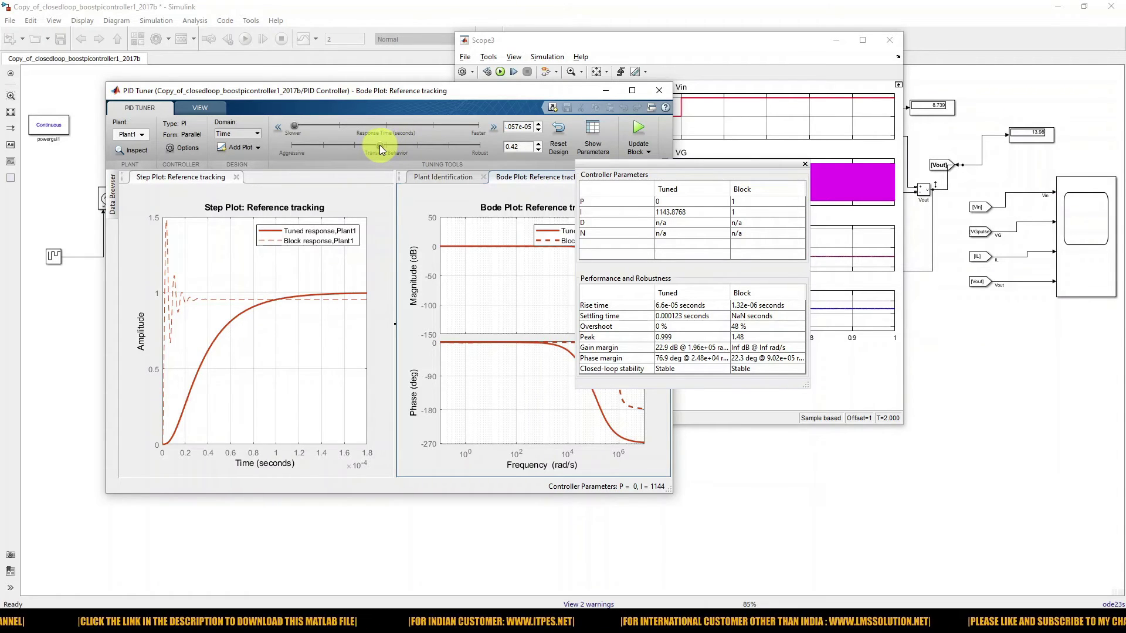
pyautogui.moveTo(379, 145); pyautogui.dragTo(364, 146)
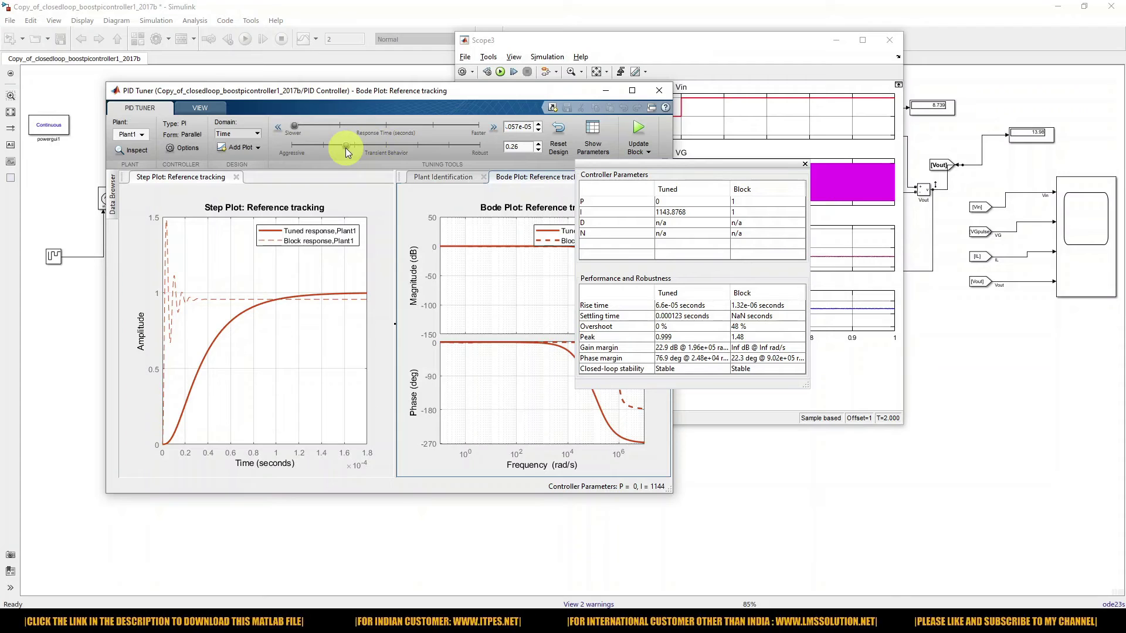
# Shift the response time range by decades to settle on a response time of 0.08057 seconds
pyautogui.click(278, 128)
pyautogui.click(278, 128)
pyautogui.click(278, 128)
pyautogui.click(278, 128)
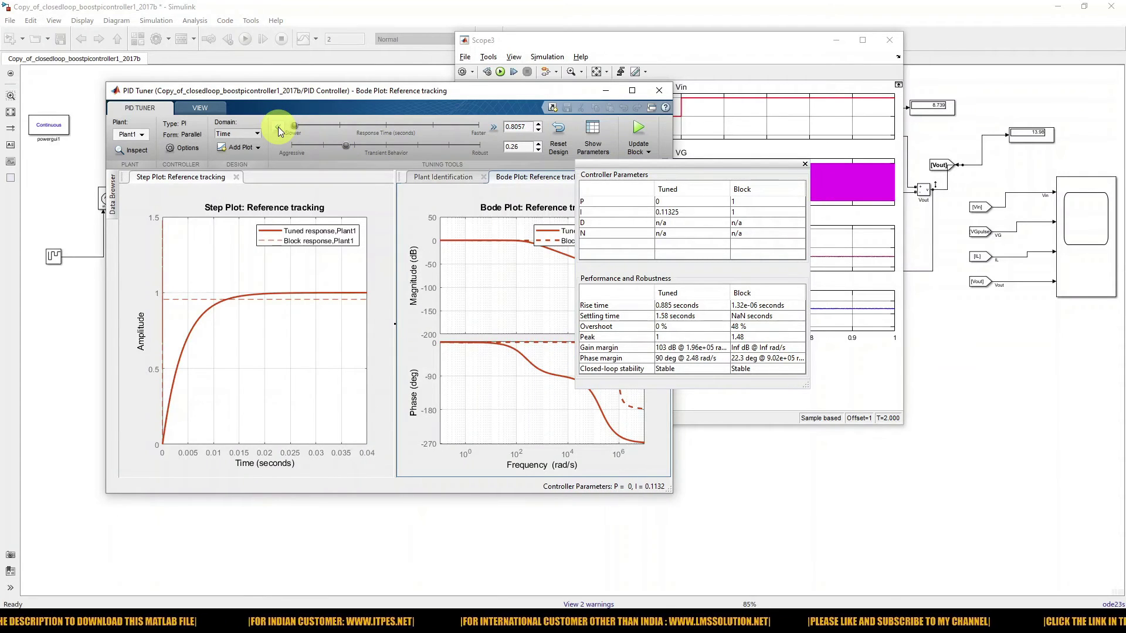
pyautogui.click(278, 127)
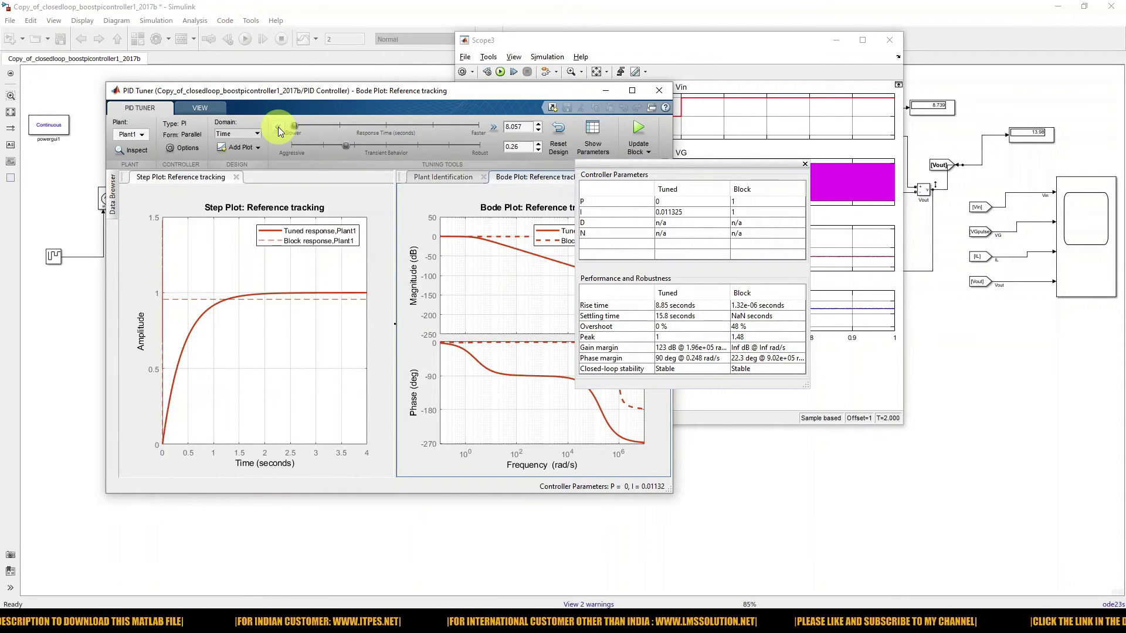
pyautogui.click(494, 130)
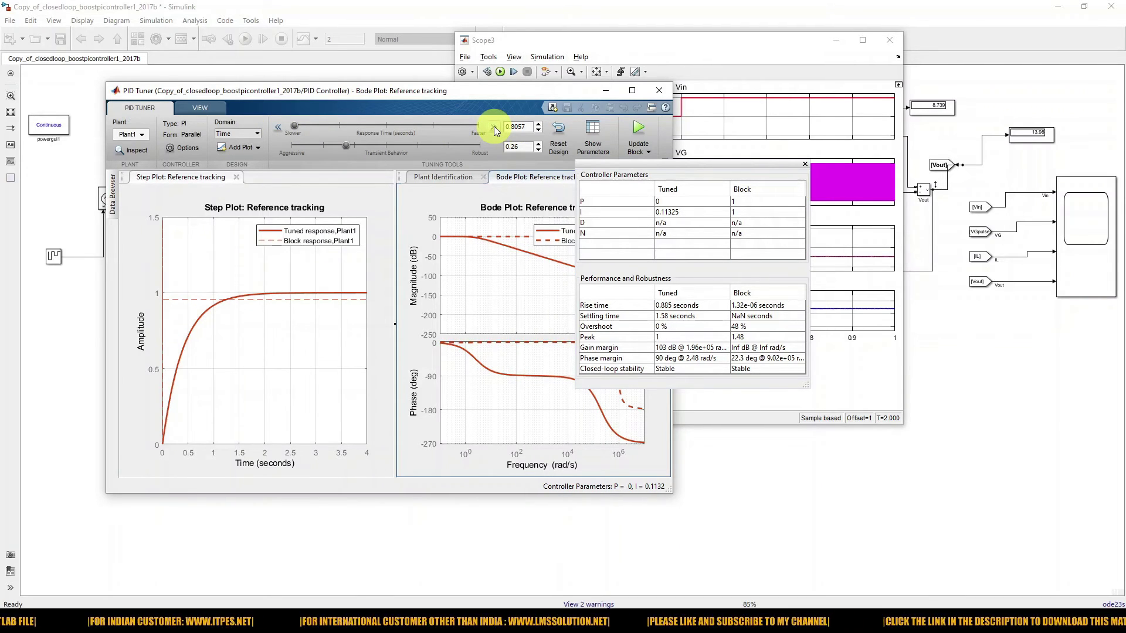
pyautogui.click(493, 128)
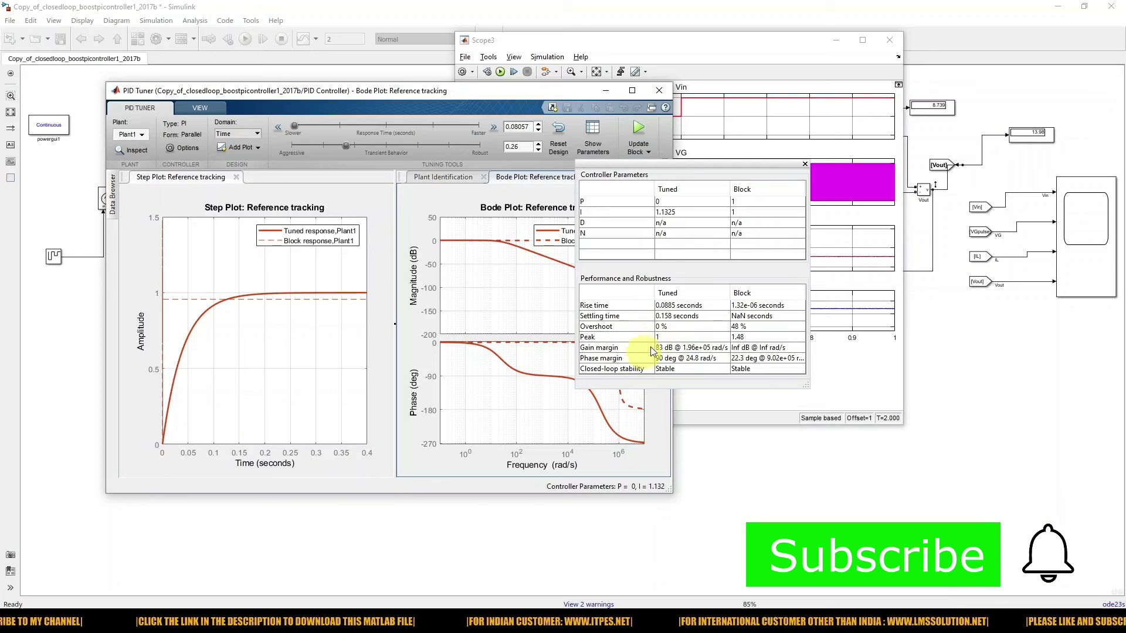
# Update the PI controller block with the tuned gains and rerun the simulation with Scope3 scaled to the full run
pyautogui.moveTo(444, 91); pyautogui.dragTo(389, 90)
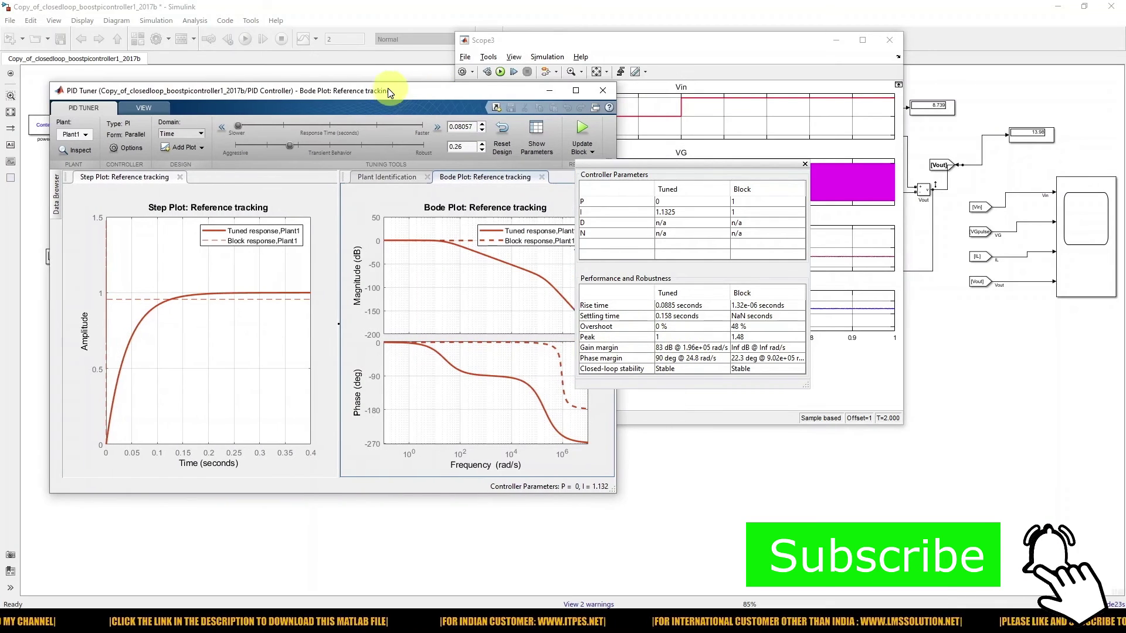
pyautogui.click(574, 130)
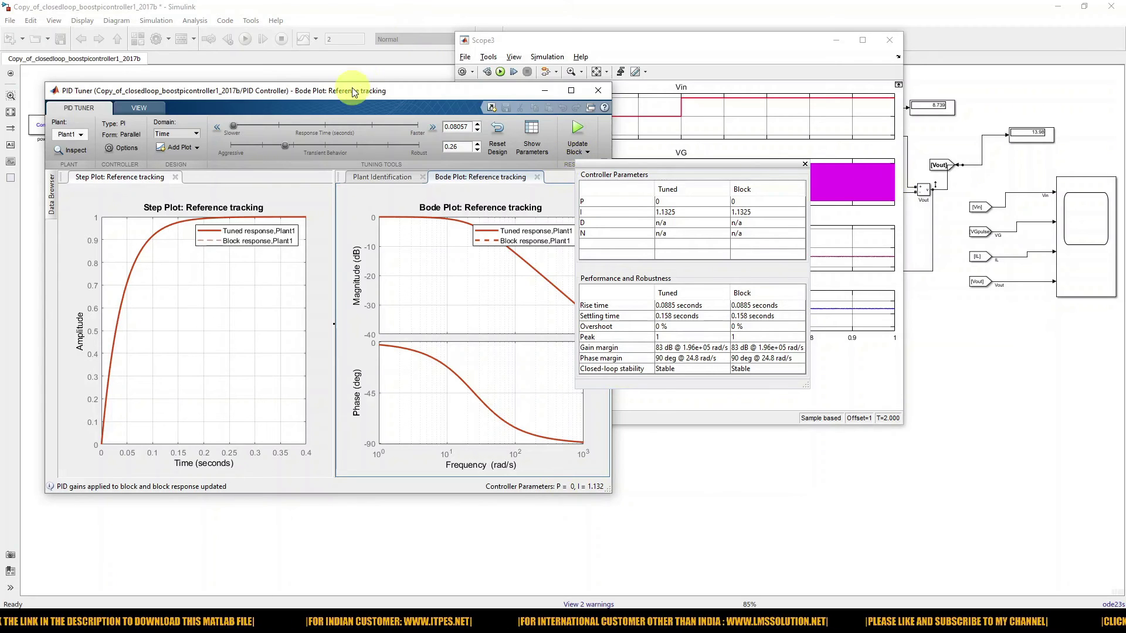
pyautogui.click(582, 42)
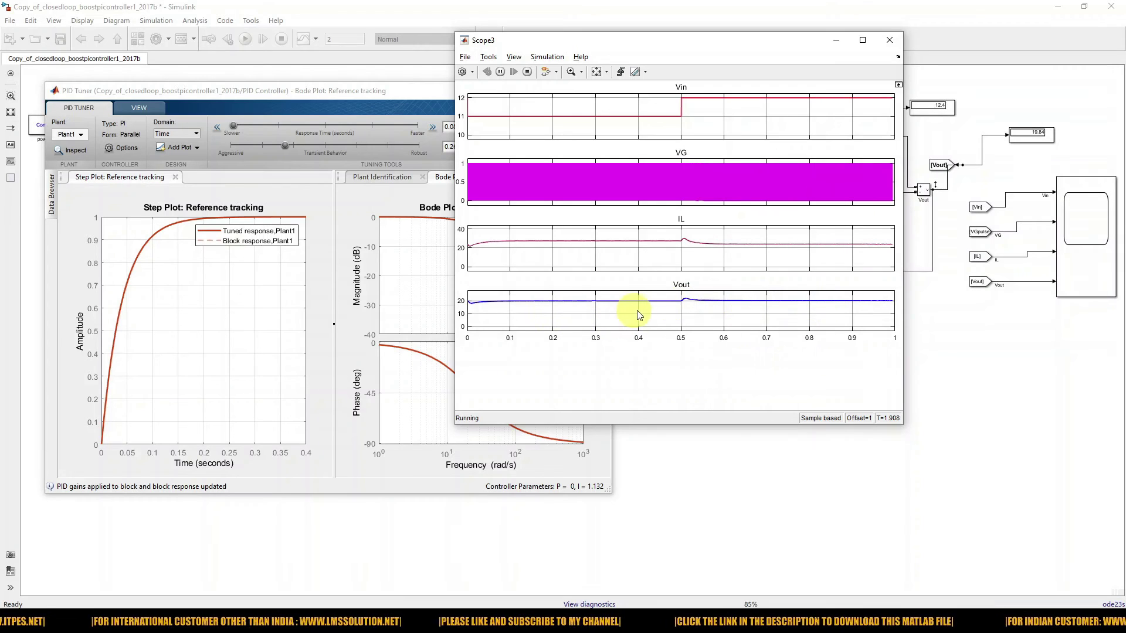
pyautogui.click(596, 72)
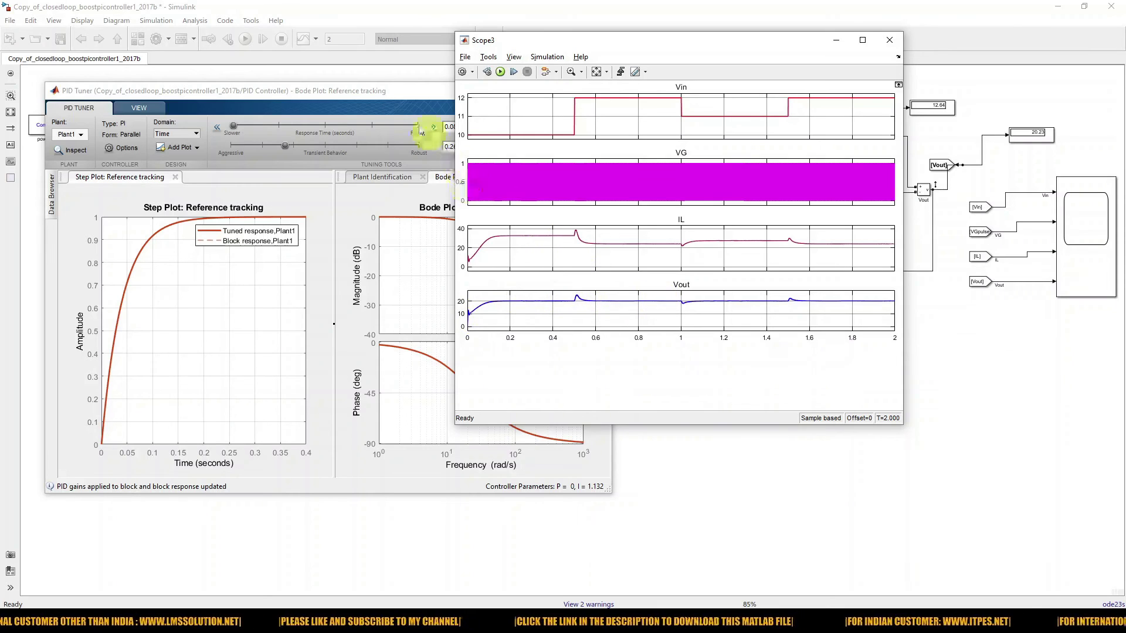
# Review the tuned and block parameters in the PID Tuner and return to the boost converter model
pyautogui.click(368, 92)
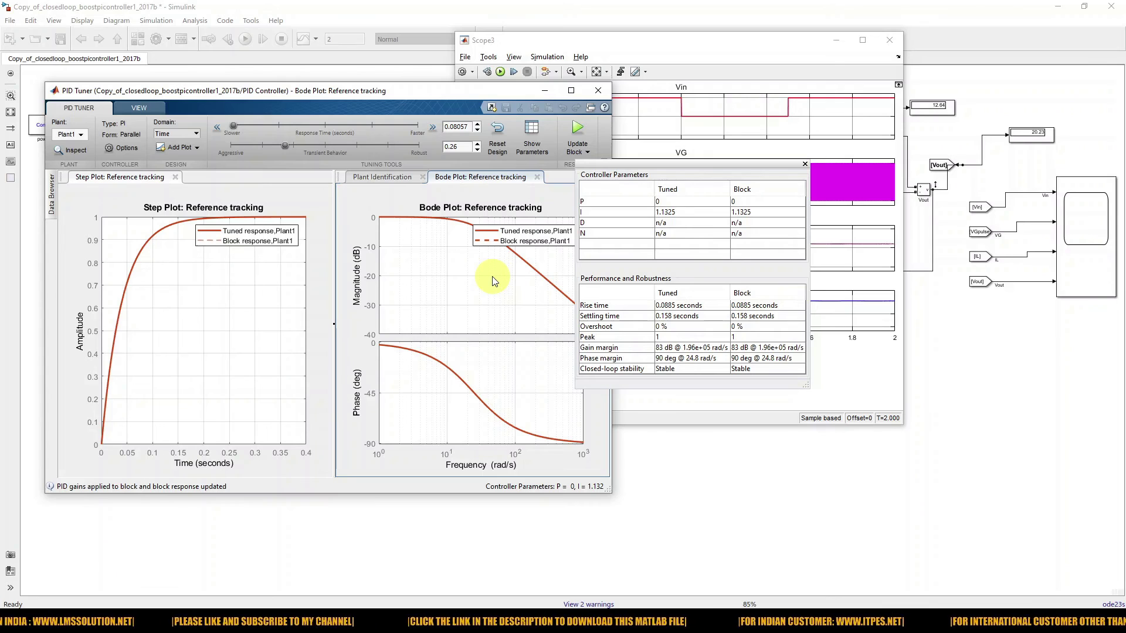
pyautogui.click(690, 531)
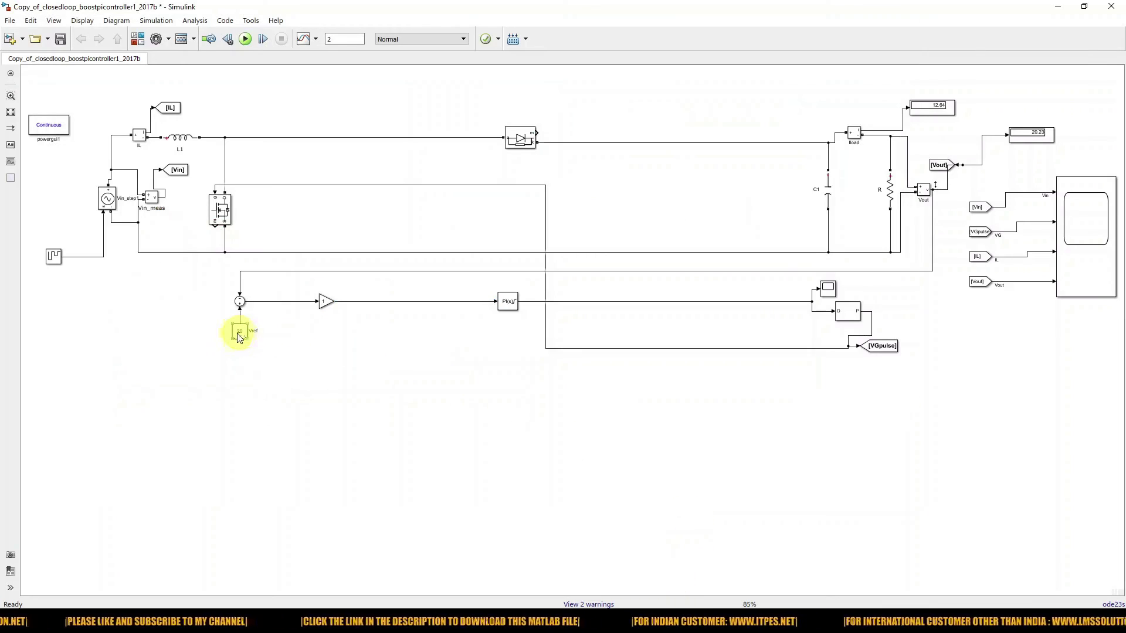
pyautogui.click(416, 622)
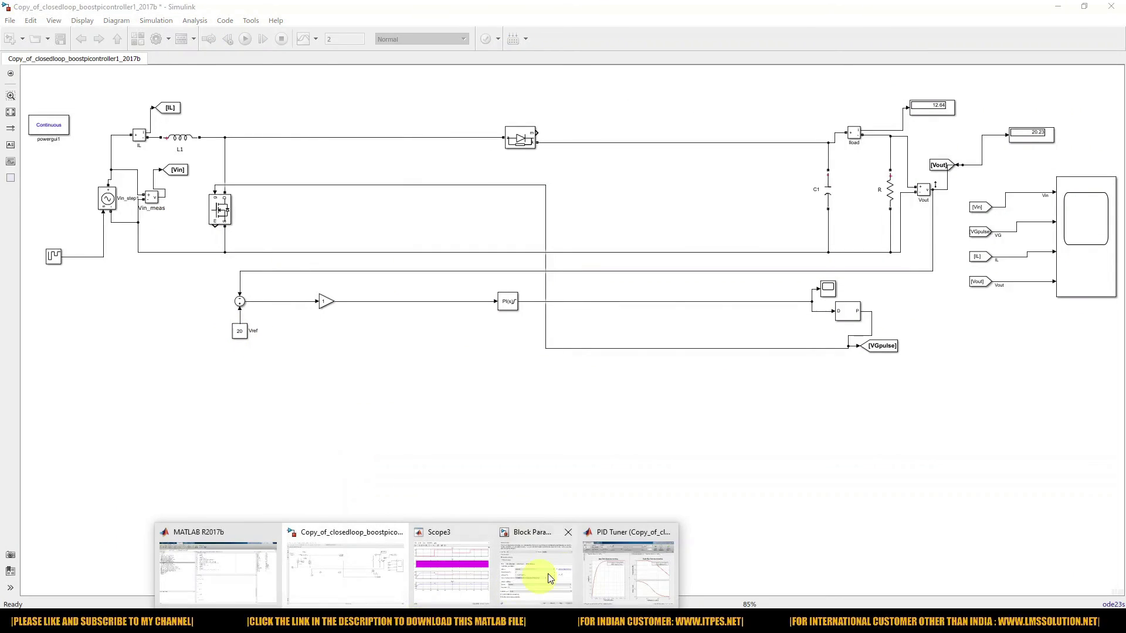
pyautogui.click(373, 578)
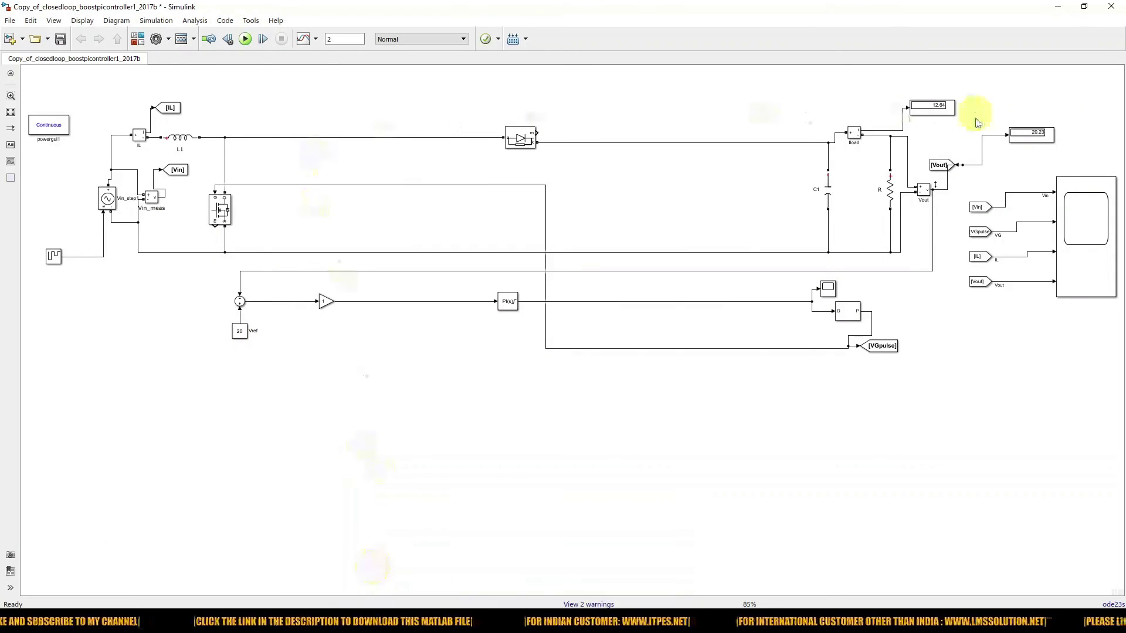
# Open Scope3 from the model, run the simulation again and fit the traces to the full 2-second span
pyautogui.click(1081, 210)
pyautogui.doubleClick(1080, 210)
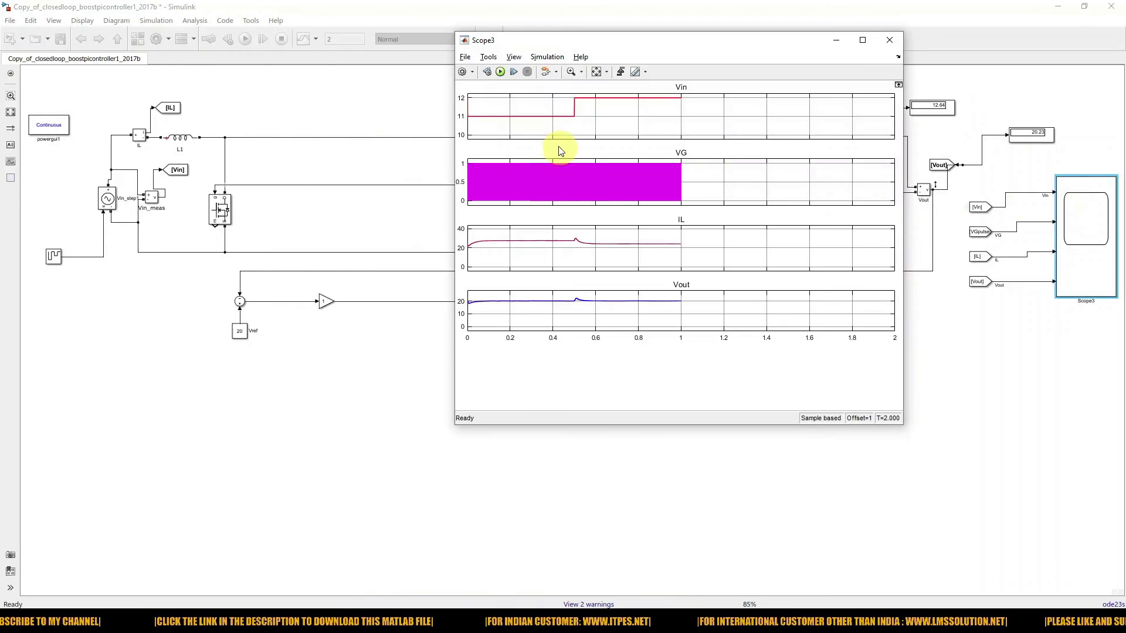
pyautogui.click(500, 72)
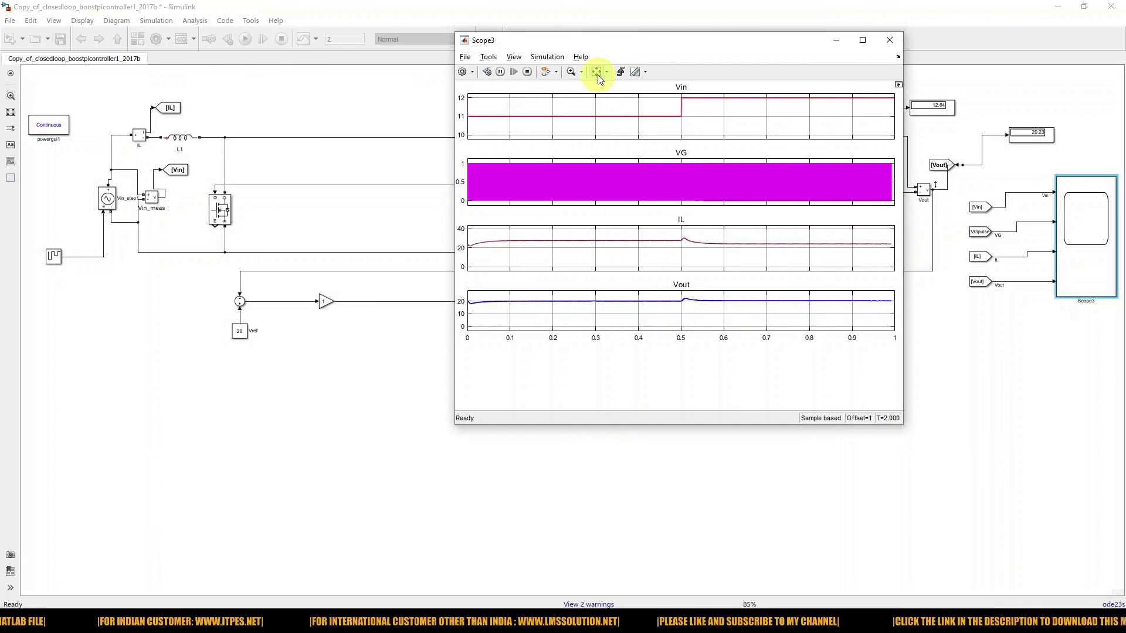
pyautogui.click(597, 75)
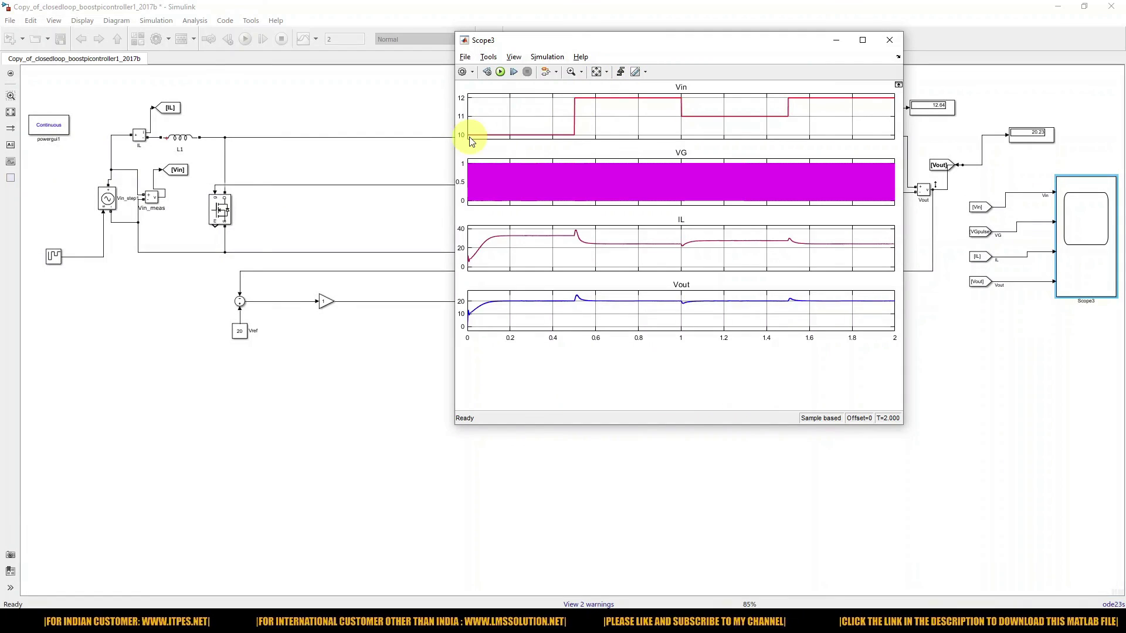